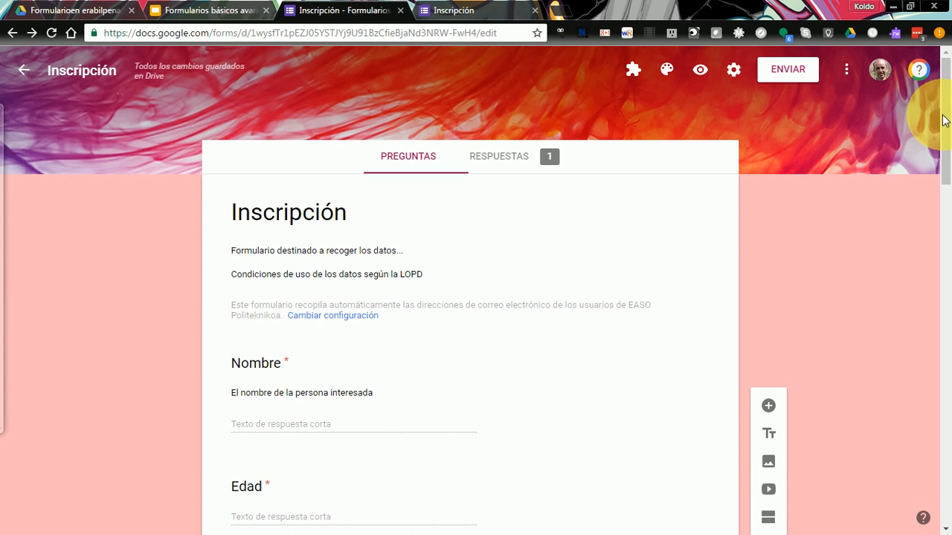
- Scroll down and select the required Provincia dropdown question (Gipuzkoa, Bizkaia, Araba) for editing
left_click_drag(947, 117, 948, 322)
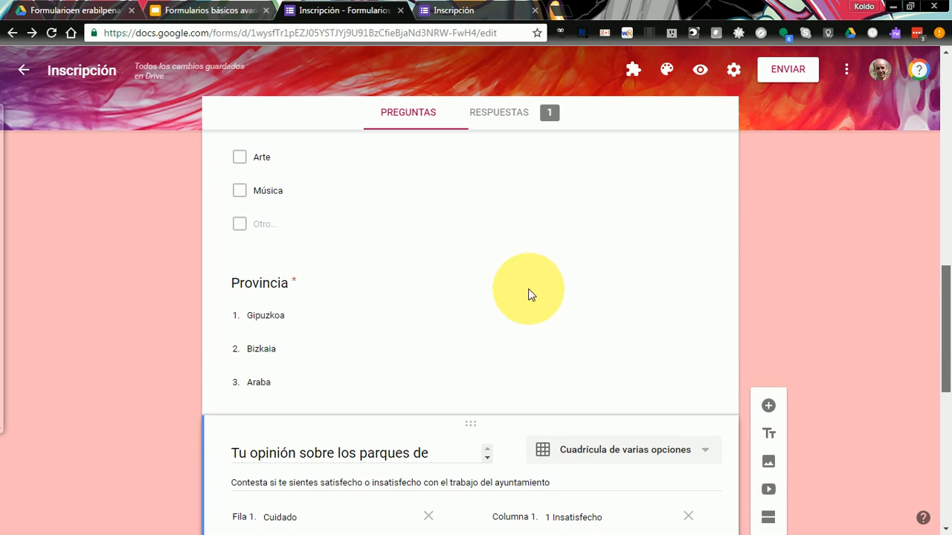
left_click(516, 316)
left_click_drag(950, 287, 950, 316)
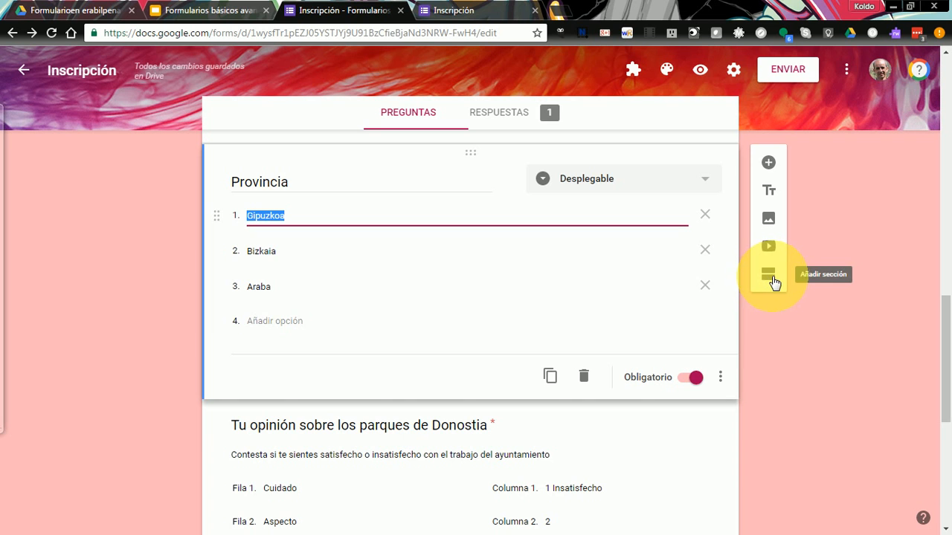
- Insert a new section after Provincia and replace its placeholder title with 'Parques de Donostia'
left_click(769, 281)
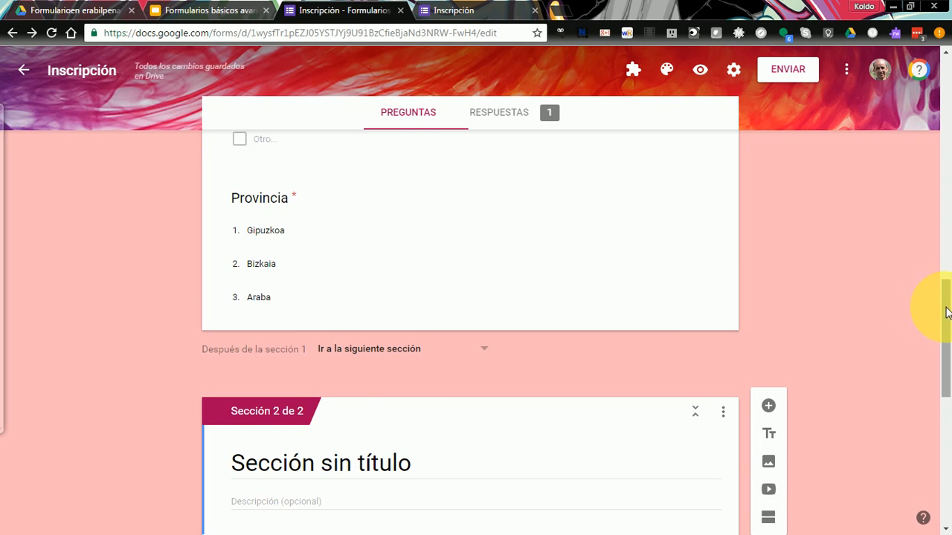
mouse_move(948, 312)
left_mouse_down()
mouse_move(947, 360)
mouse_move(944, 325)
left_mouse_up()
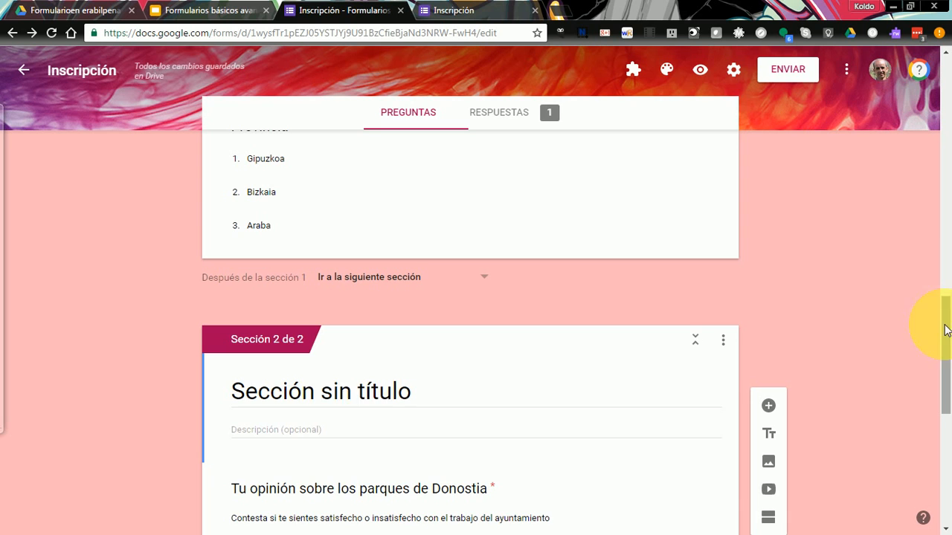
left_click(300, 390)
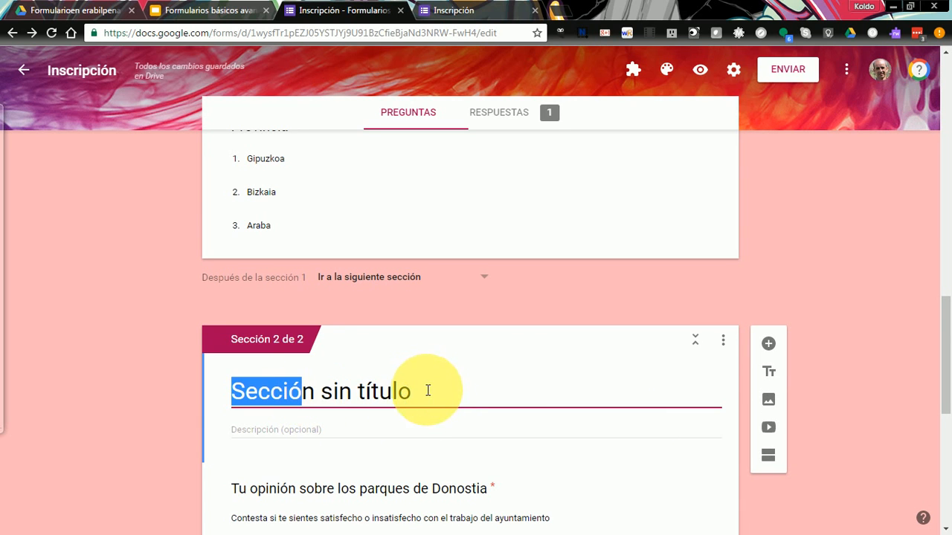
left_click_drag(425, 389, 240, 389)
type("Par")
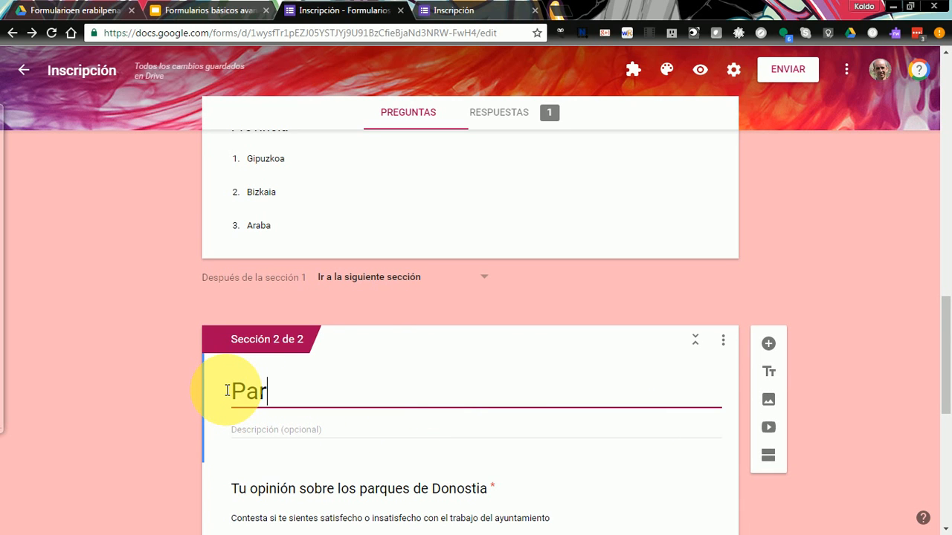
type("ques de D")
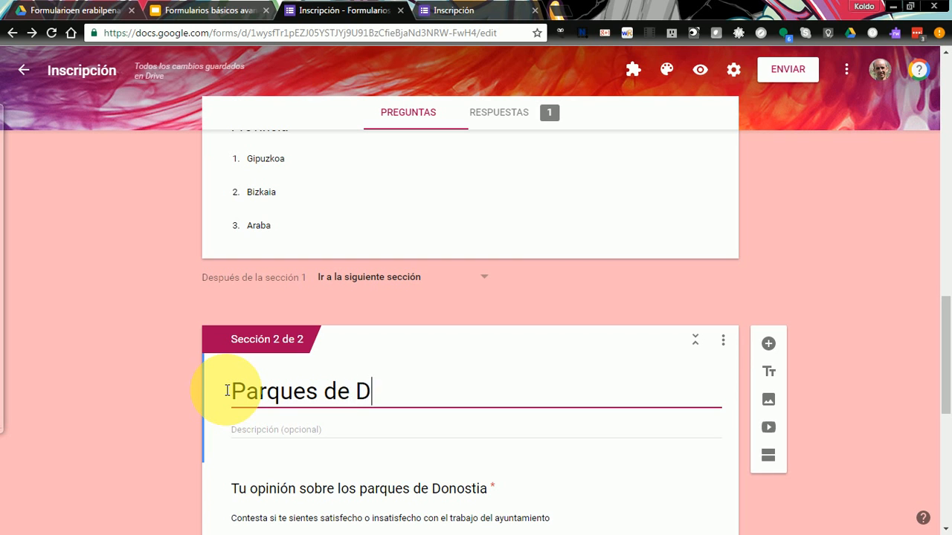
type("onostia")
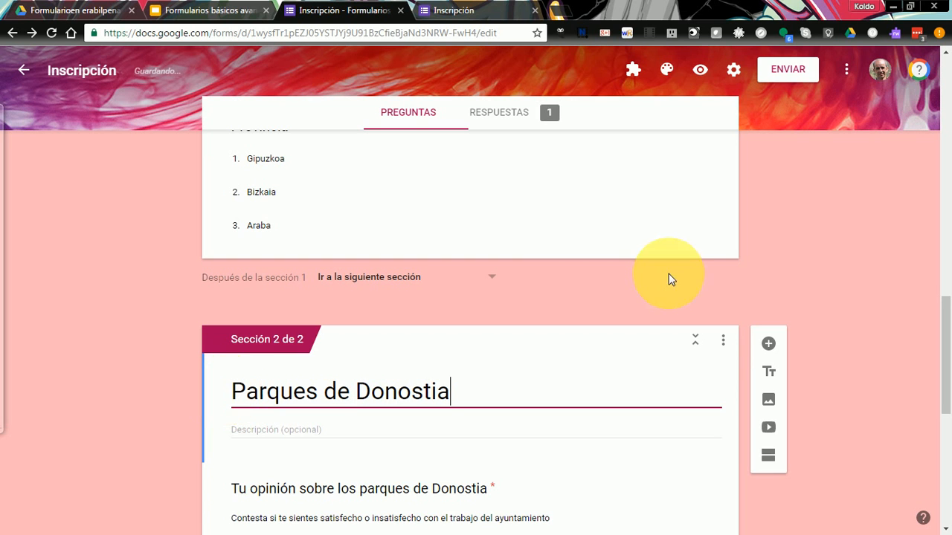
left_click(860, 306)
left_click_drag(949, 309, 884, 155)
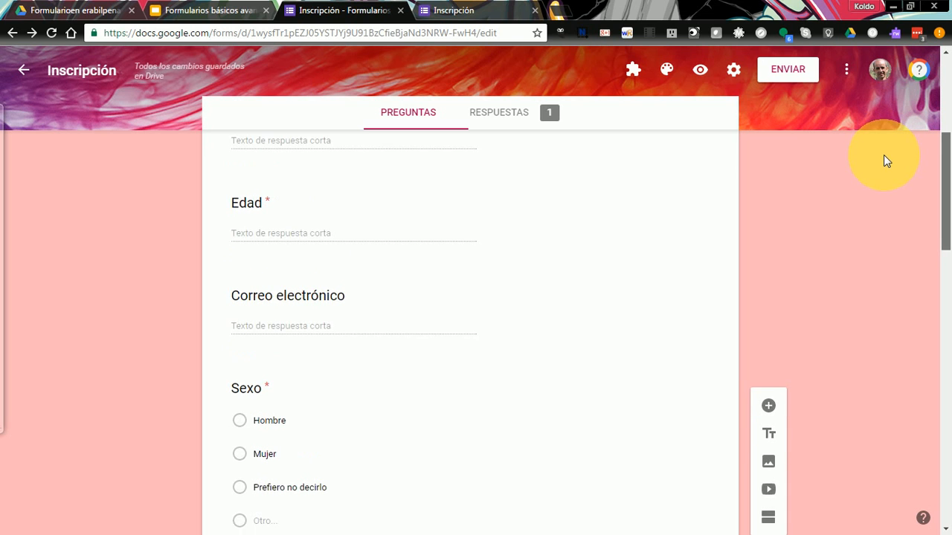
scroll(617, 281, "down", 1)
scroll(521, 285, "down", 1)
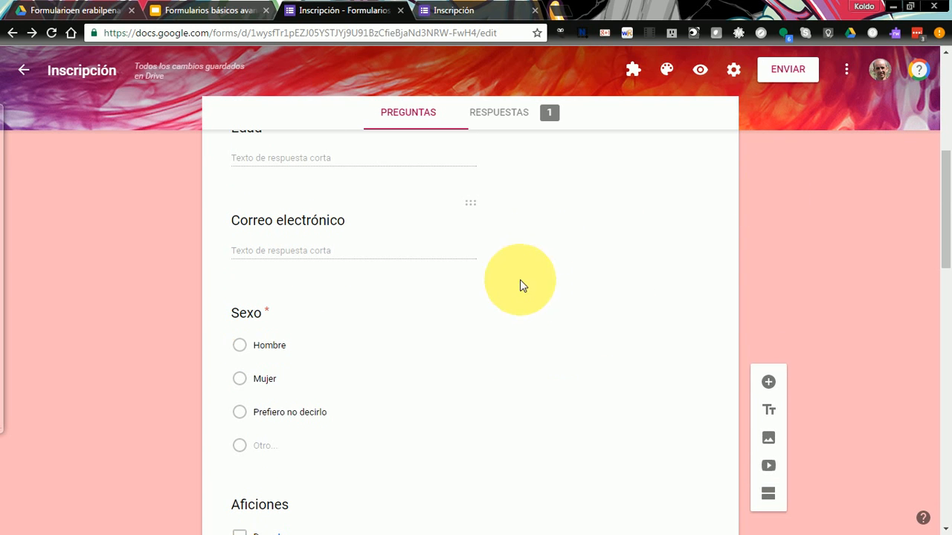
left_click_drag(948, 176, 930, 317)
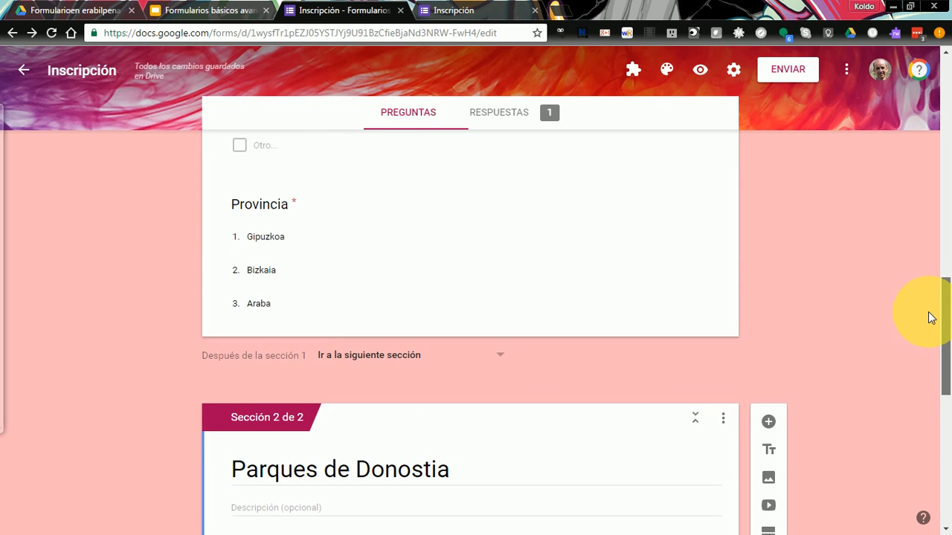
scroll(931, 317, "down", 1)
scroll(931, 317, "down", 1)
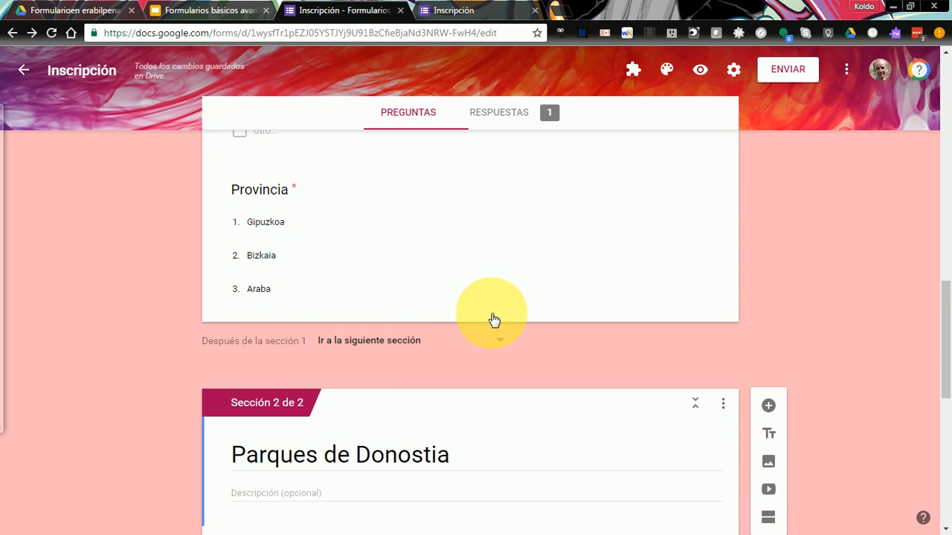
left_click_drag(944, 344, 949, 505)
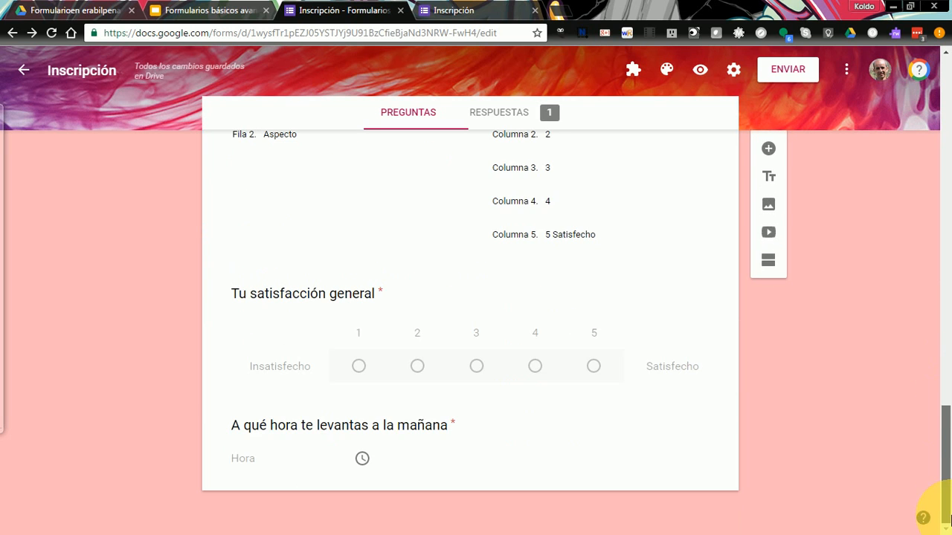
- Insert a new section after the wake-up time question, titled 'parques de Bizkaia'
left_click(638, 461)
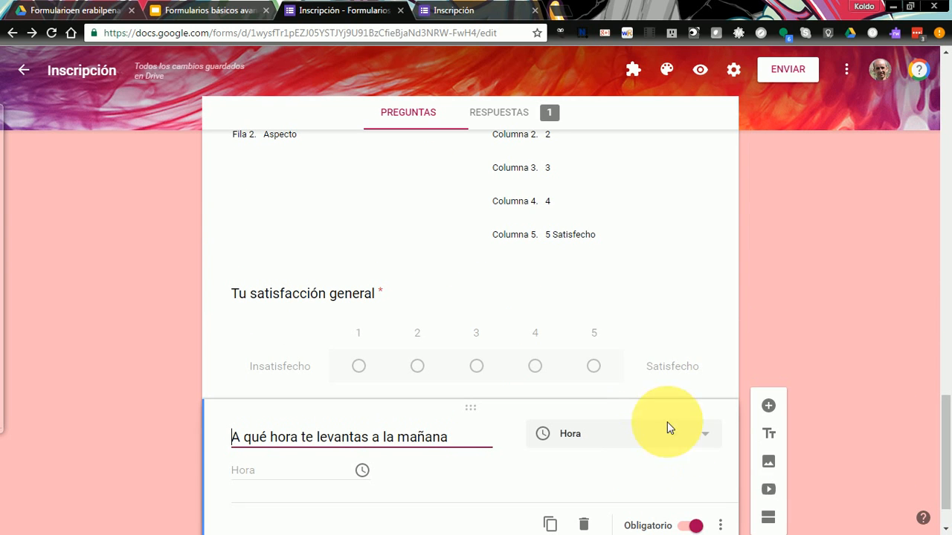
left_click(768, 523)
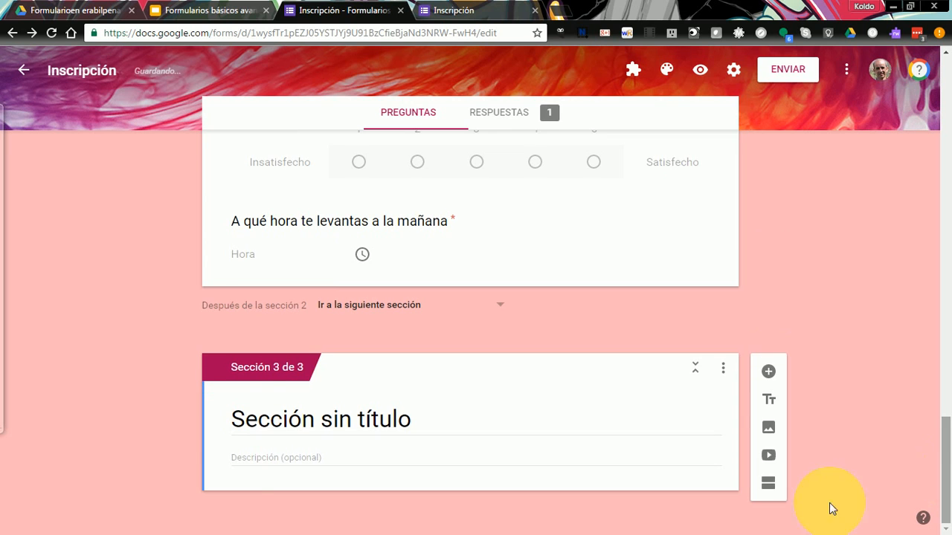
left_click(314, 416)
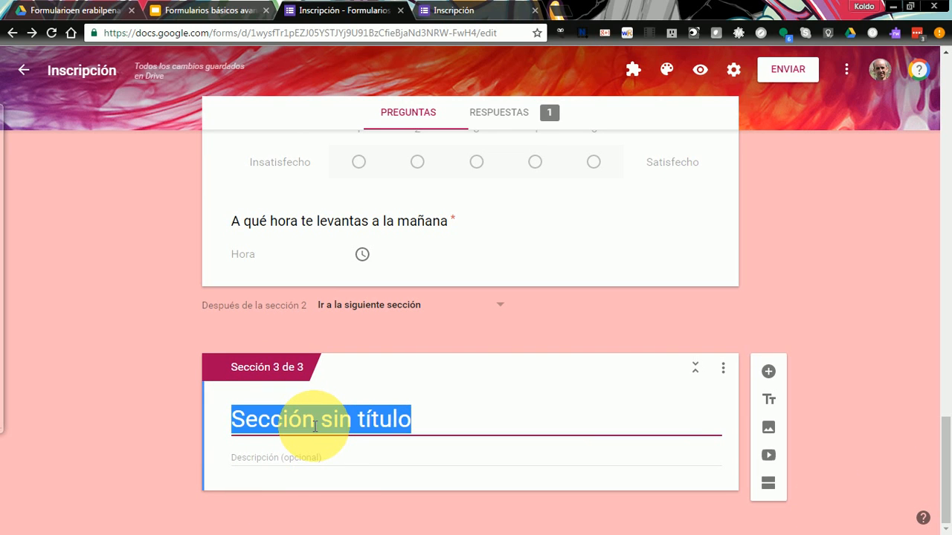
type("parques de")
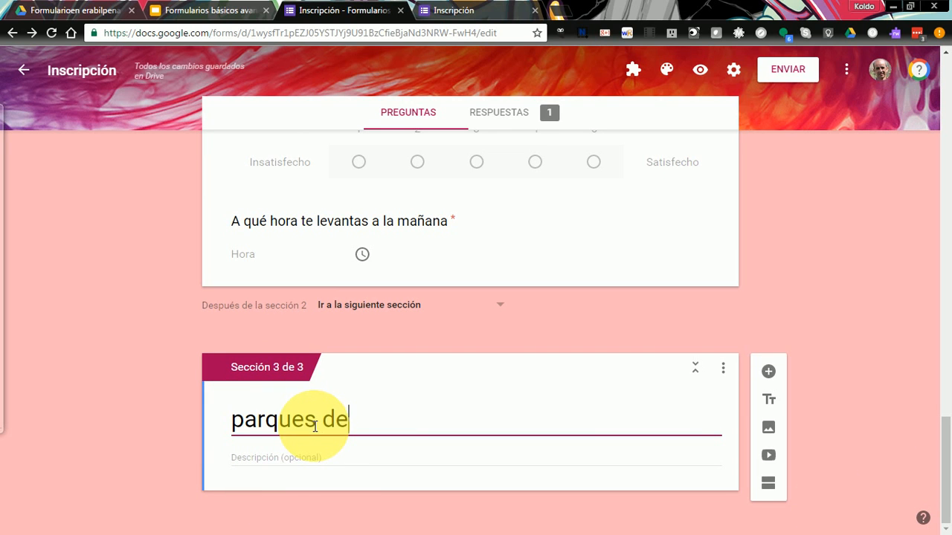
type(" Bizkaia")
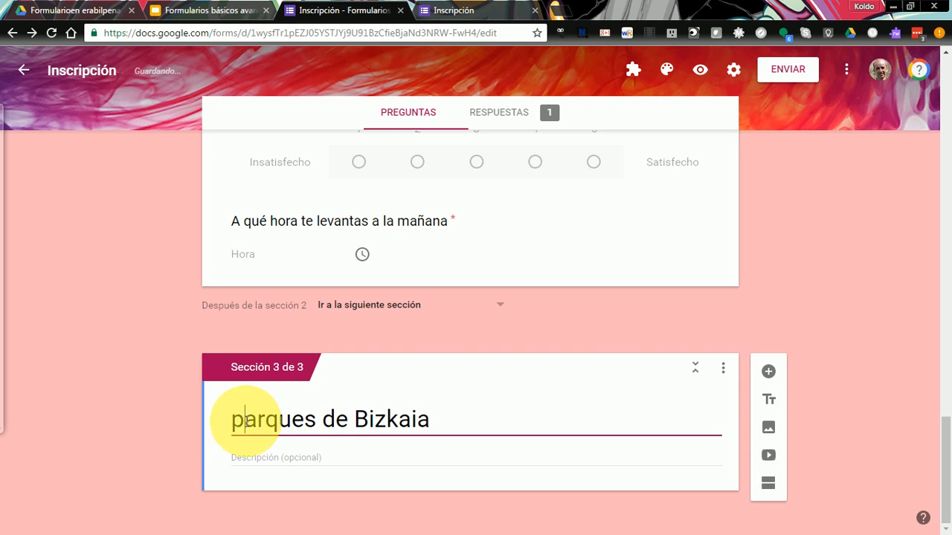
- Correct the new section's title to 'Parques de Bilbao'
left_click_drag(241, 419, 228, 422)
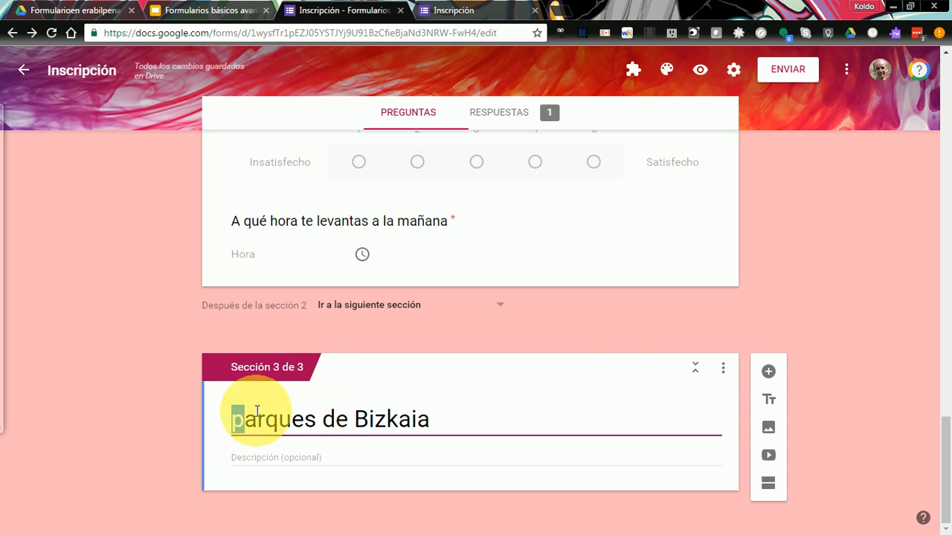
left_click(246, 425)
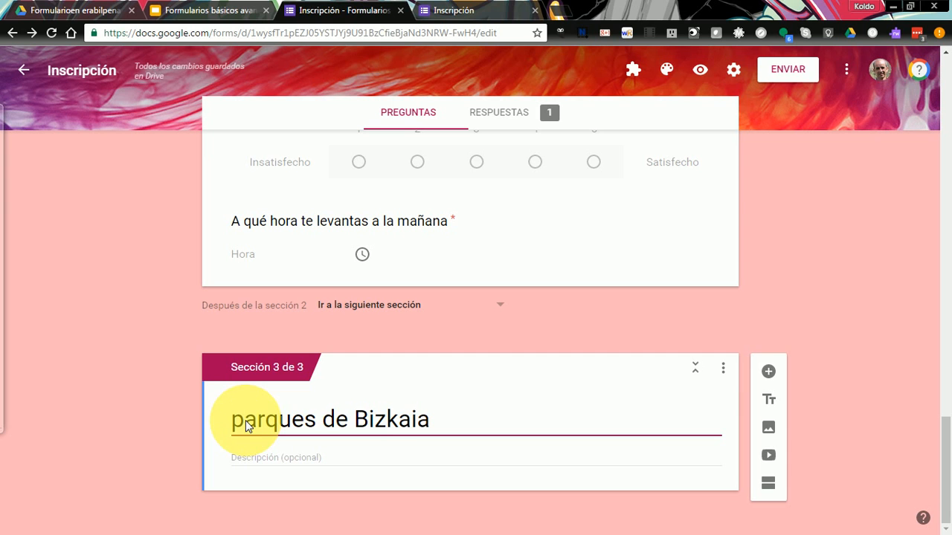
key("BackSpace")
type("P")
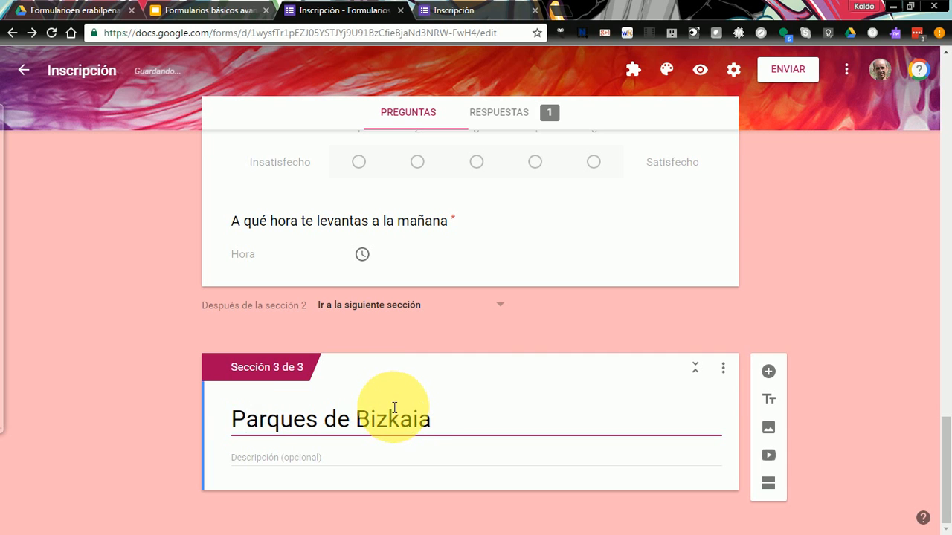
triple_click(394, 407)
double_click(392, 422)
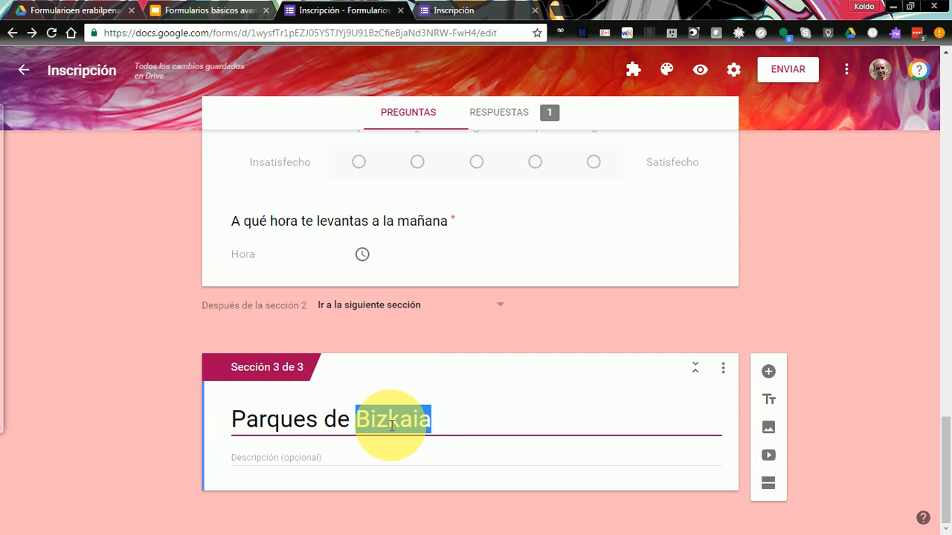
type("Bilbao")
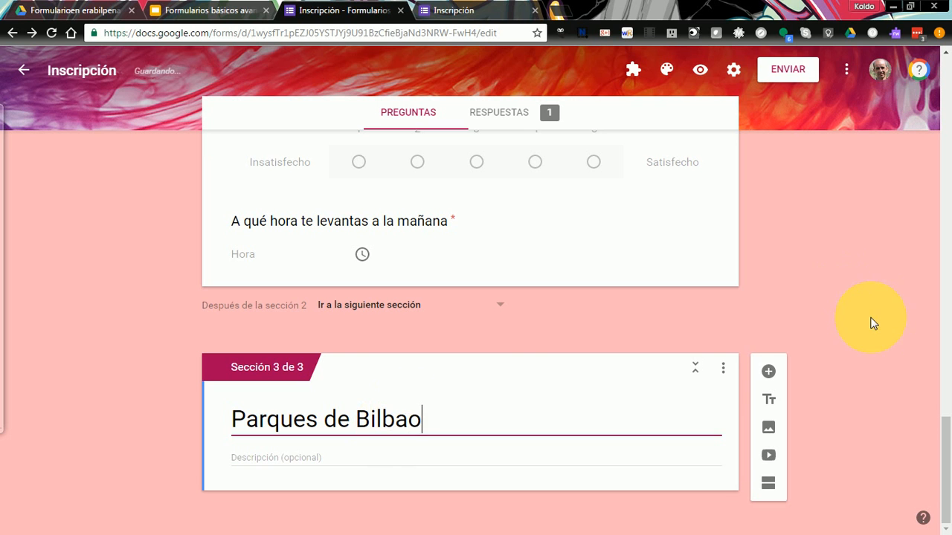
left_click(871, 320)
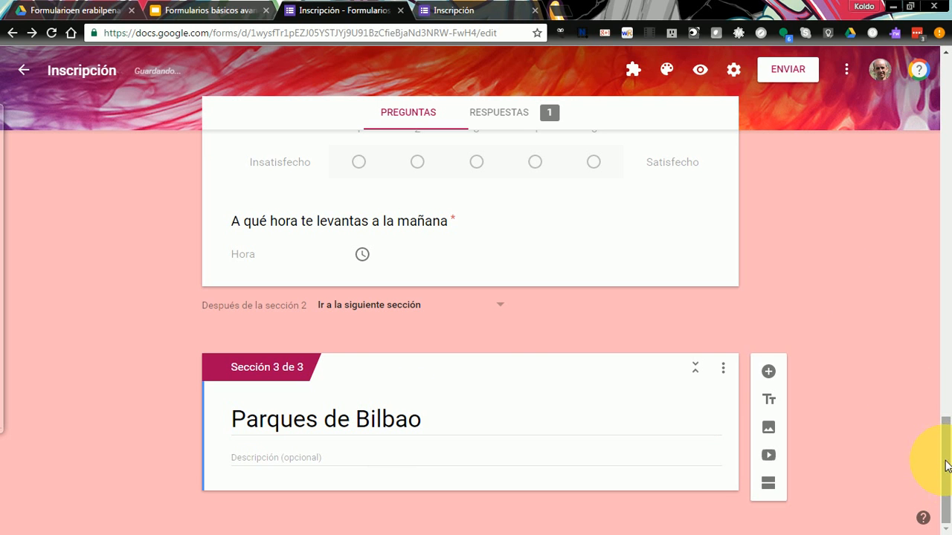
left_click_drag(946, 466, 939, 382)
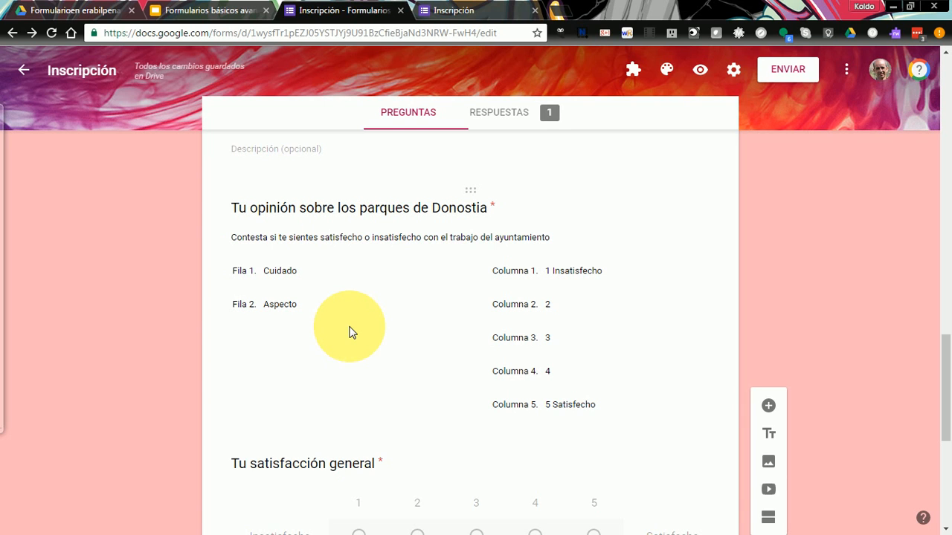
- Duplicate the Donostia parks opinion grid and drag the copy into the Parques de Bilbao section
left_click(394, 304)
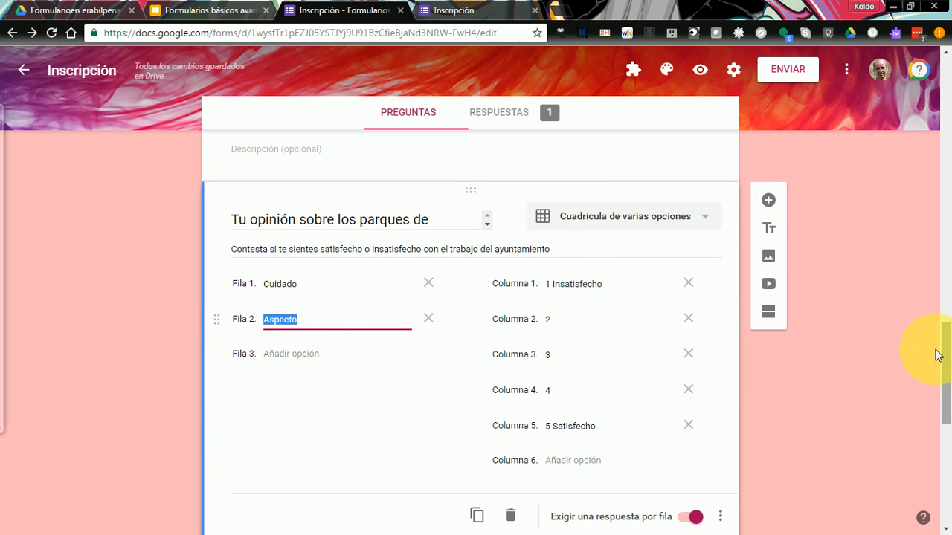
scroll(944, 372, "down", 2)
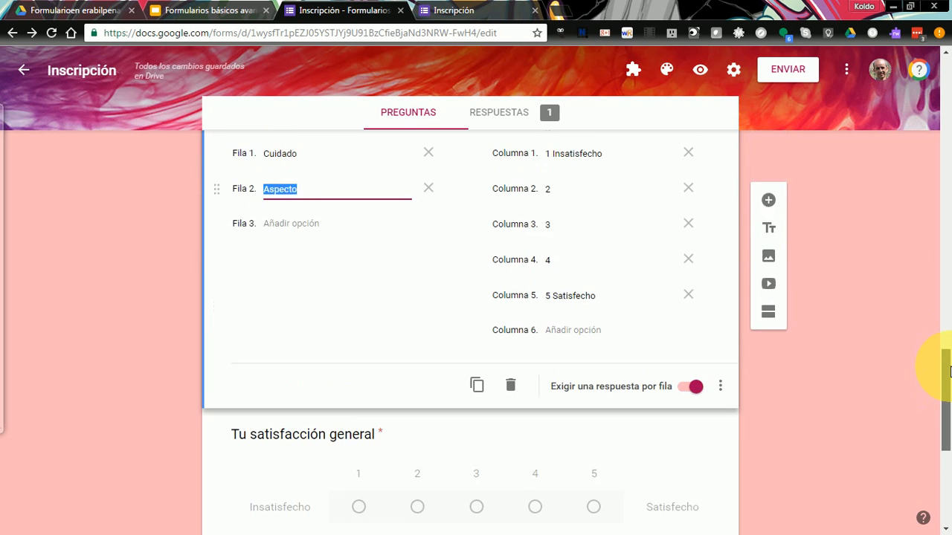
mouse_move(950, 371)
left_mouse_down()
mouse_move(949, 358)
mouse_move(950, 383)
left_mouse_up()
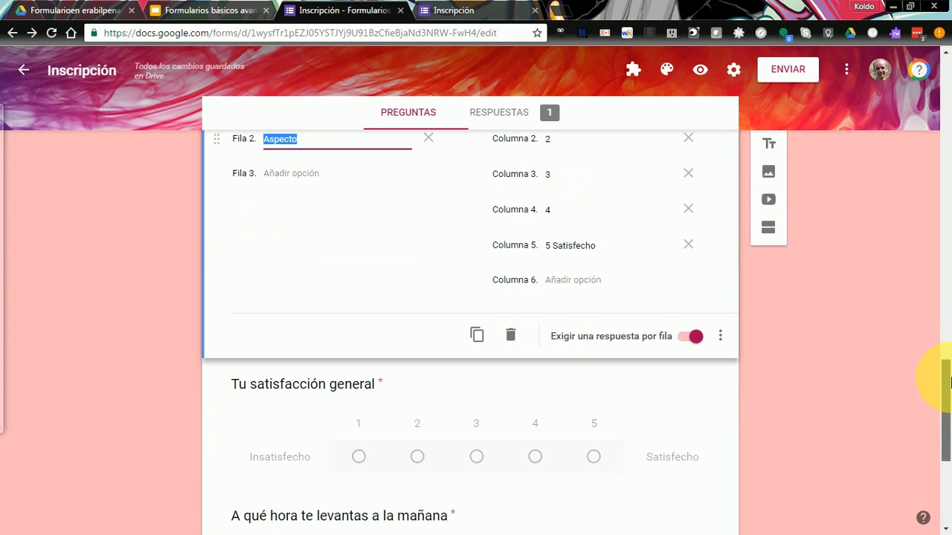
left_click(478, 339)
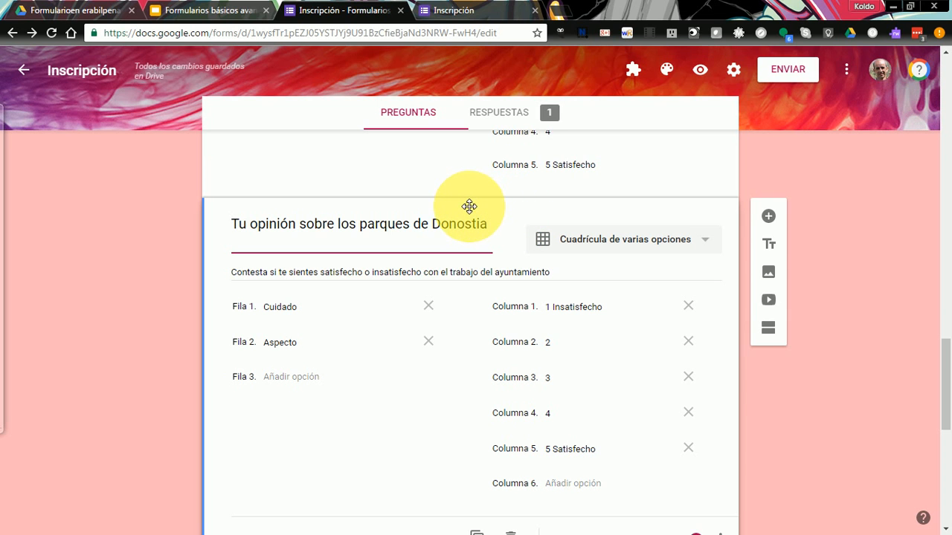
left_click_drag(471, 206, 463, 340)
left_click_drag(463, 339, 463, 329)
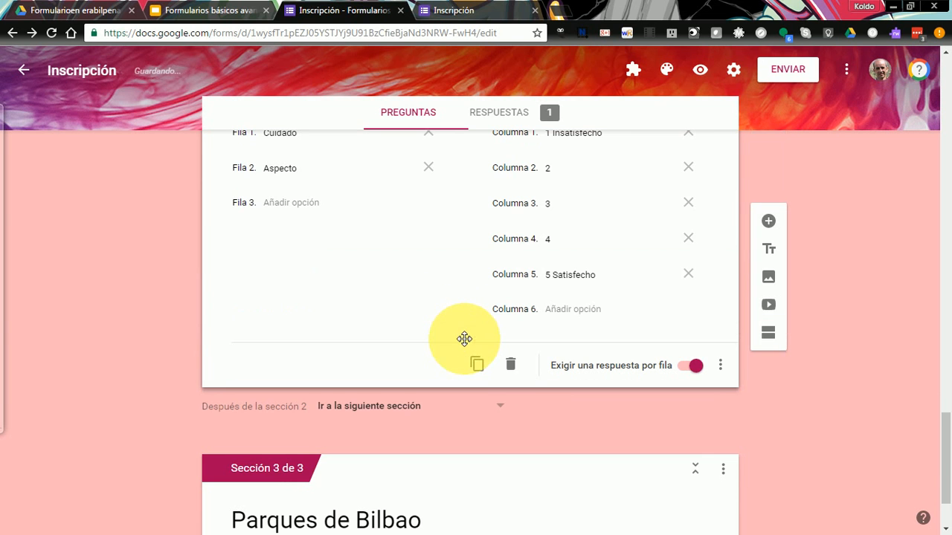
left_click_drag(946, 450, 940, 393)
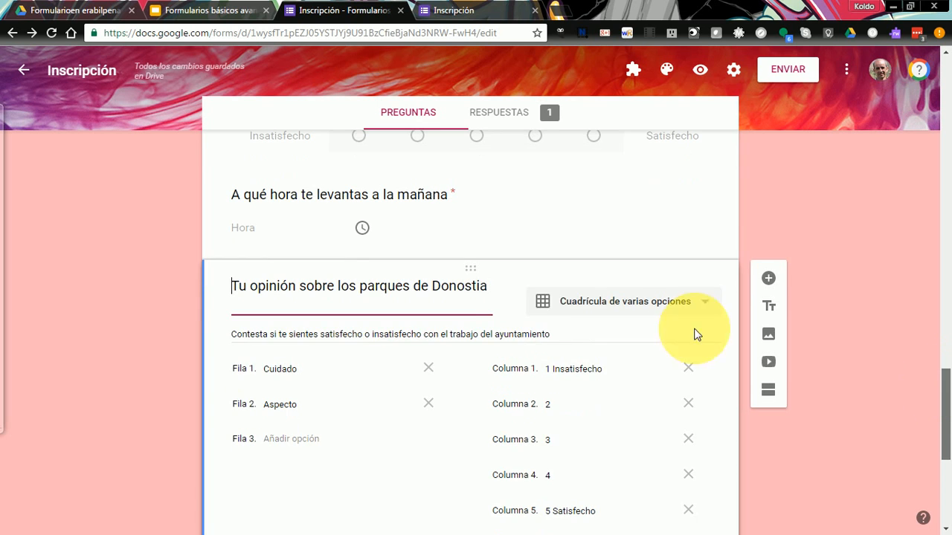
left_click_drag(476, 269, 501, 531)
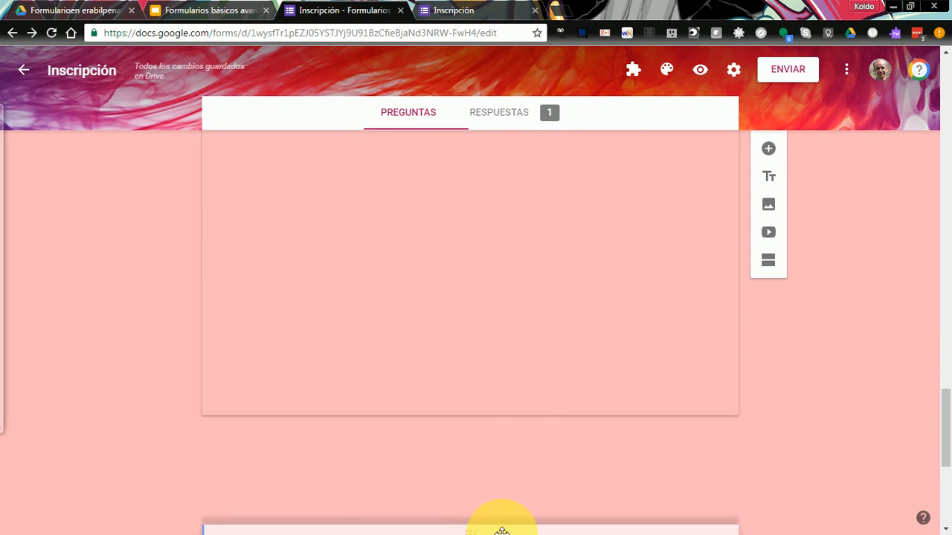
left_click_drag(513, 235, 849, 456)
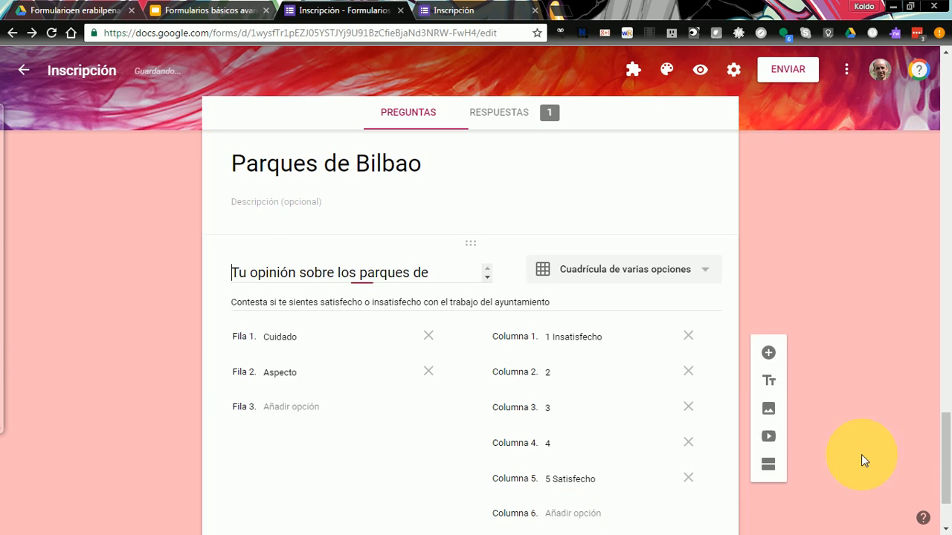
- Change the grid's title to 'Tu opinión sobre los parques de Bilbao'
scroll(935, 461, "down", 2)
left_click_drag(950, 487, 944, 435)
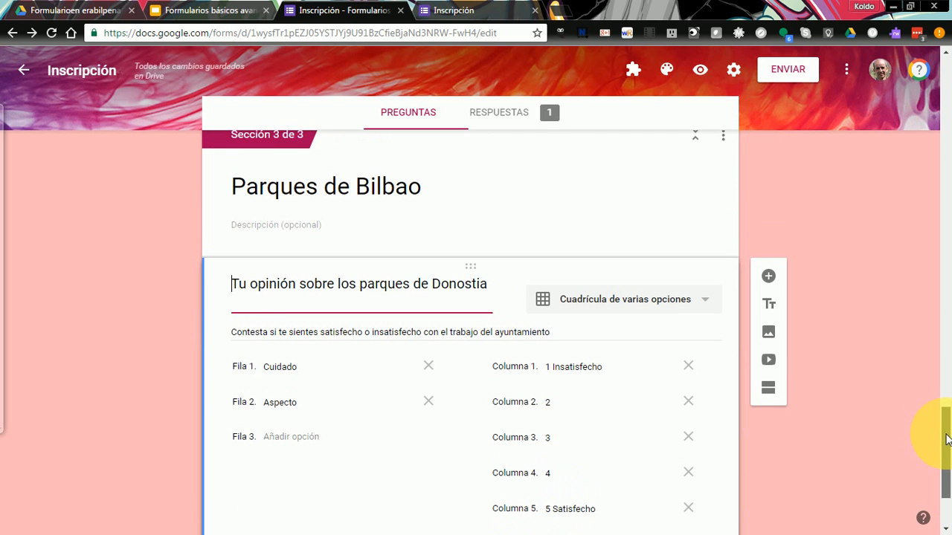
double_click(454, 283)
type("Bil")
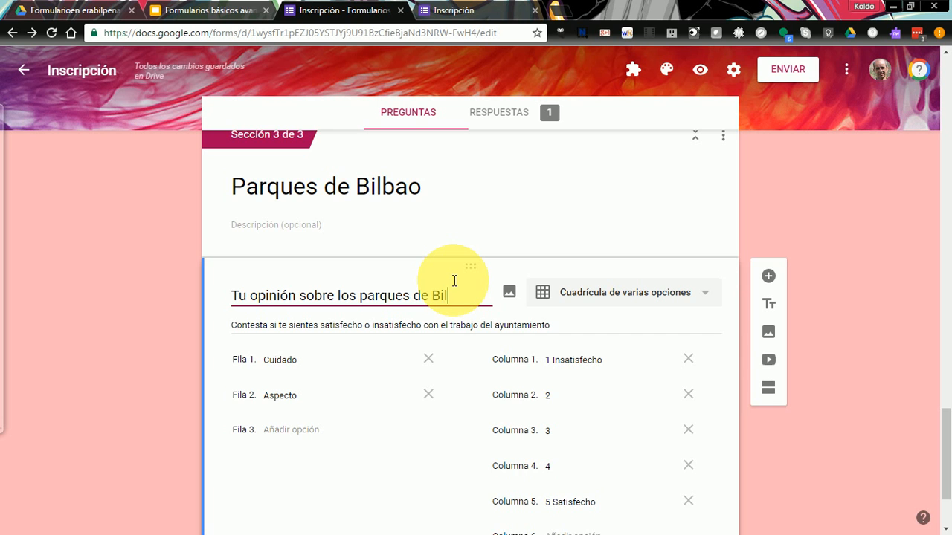
type("bao")
left_click(870, 229)
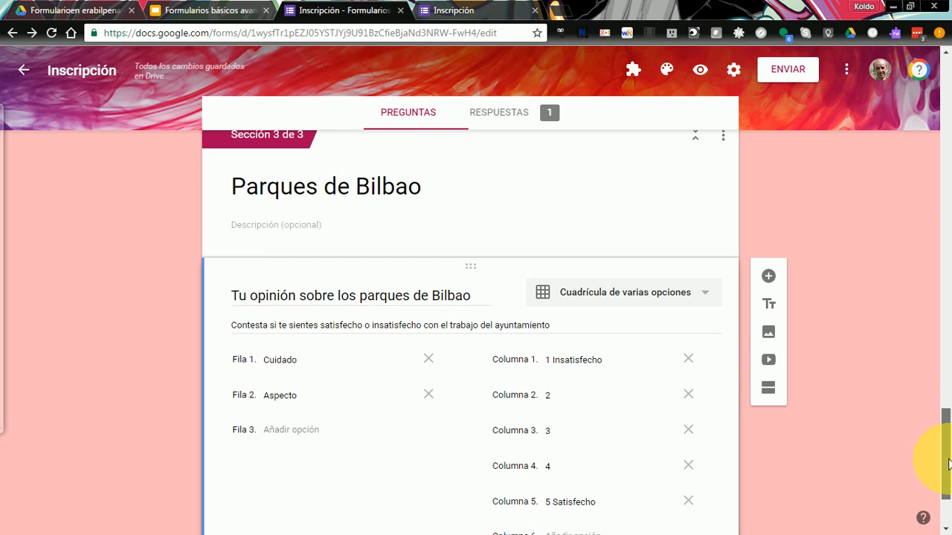
left_click_drag(949, 465, 898, 179)
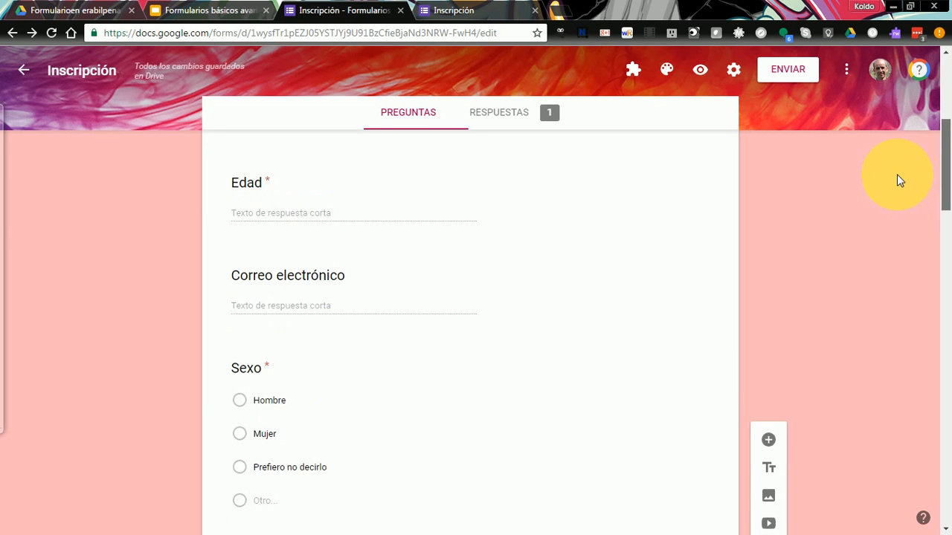
- Change the Provincia question type from Desplegable to Selección múltiple
scroll(896, 180, "down", 8)
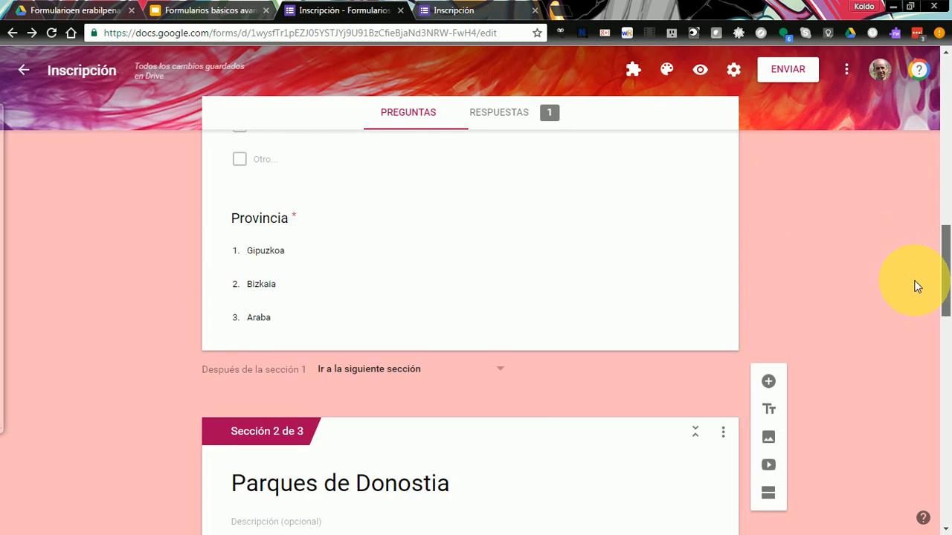
mouse_move(915, 281)
left_mouse_down()
mouse_move(943, 483)
mouse_move(933, 384)
mouse_move(905, 267)
left_mouse_up()
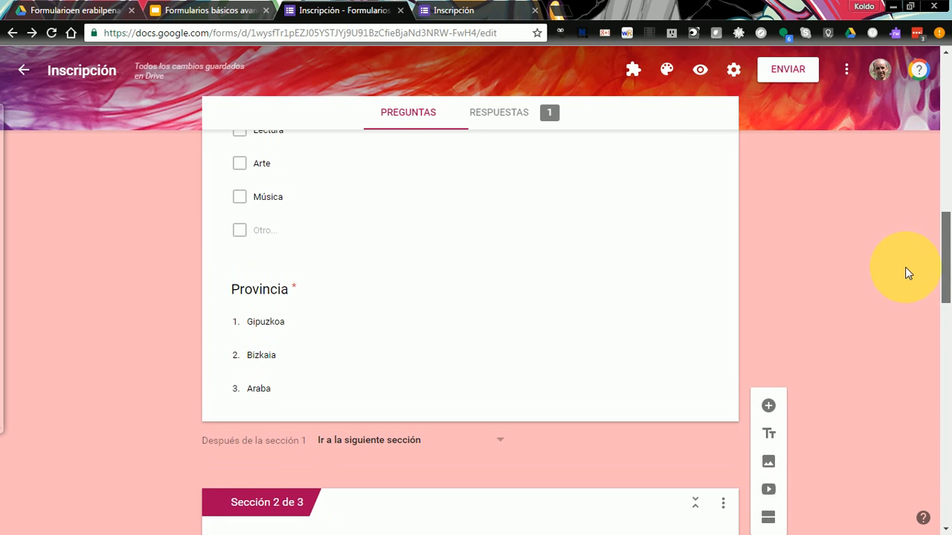
left_click(321, 322)
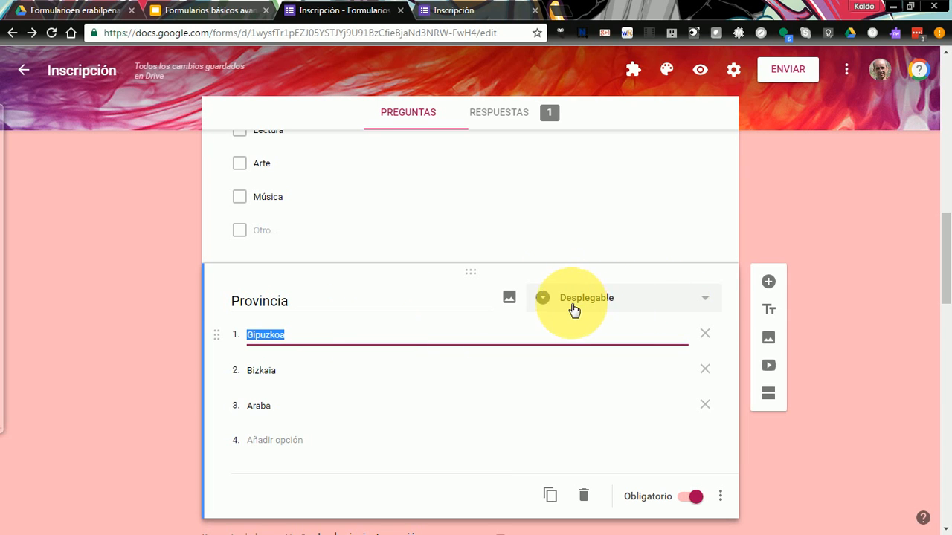
left_click(705, 304)
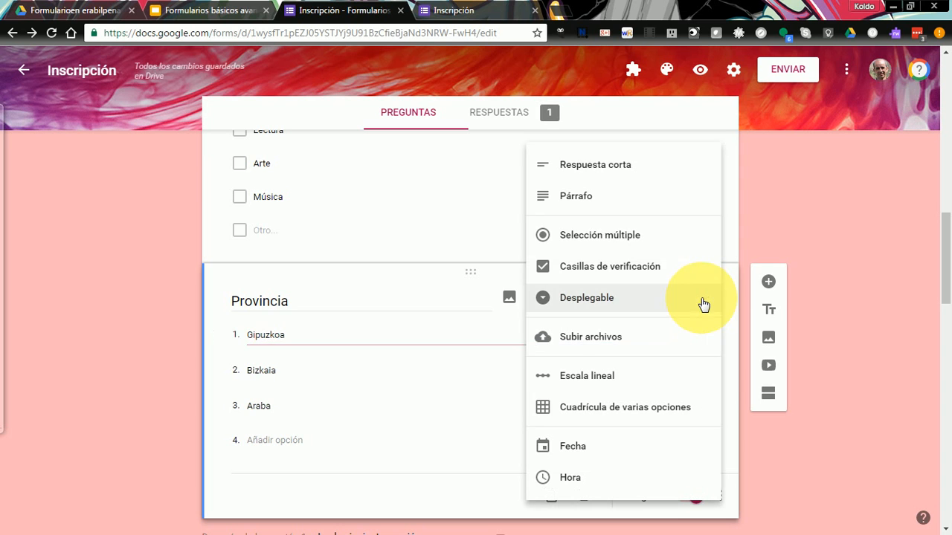
left_click(590, 237)
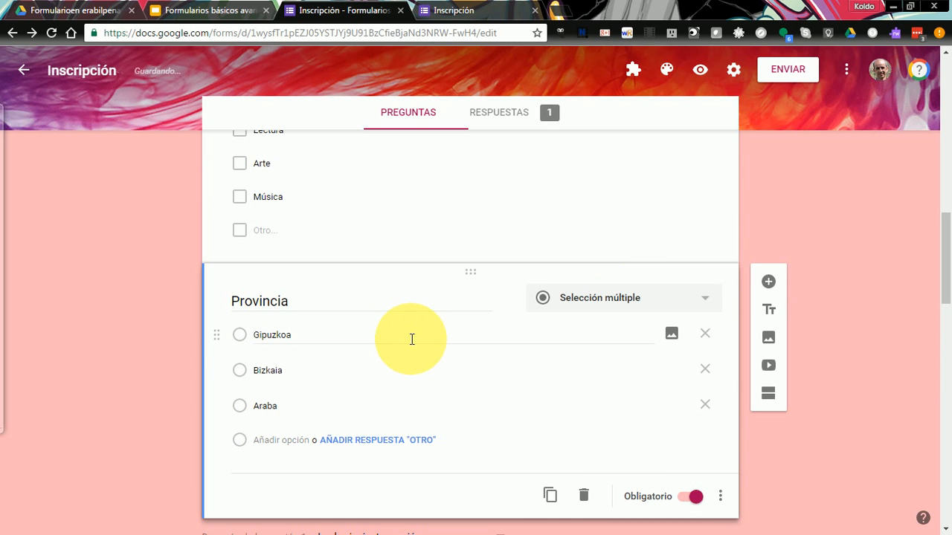
left_click(722, 499)
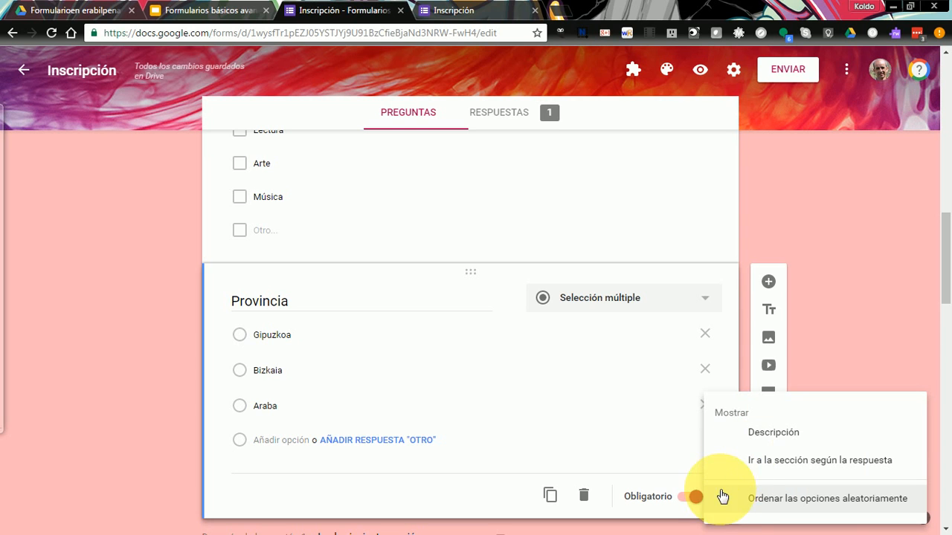
- Enable answer-based sections: Gipuzkoa to section 2, Bizkaia to section 3, Araba submits the form
left_click(764, 461)
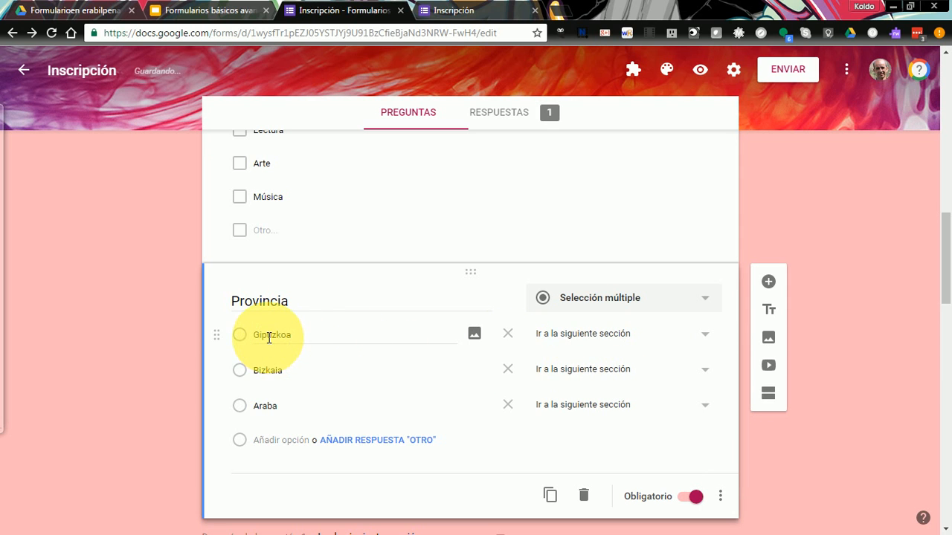
left_click(702, 340)
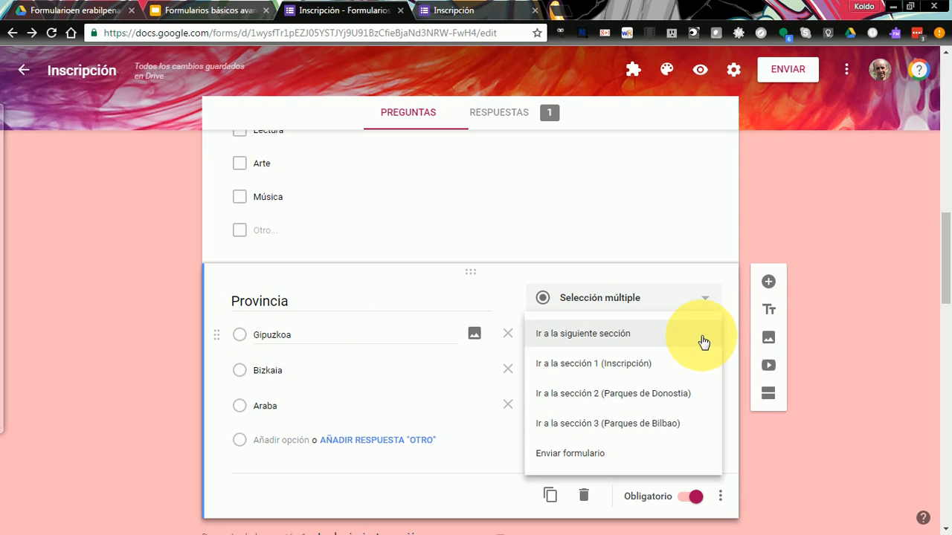
left_click(607, 401)
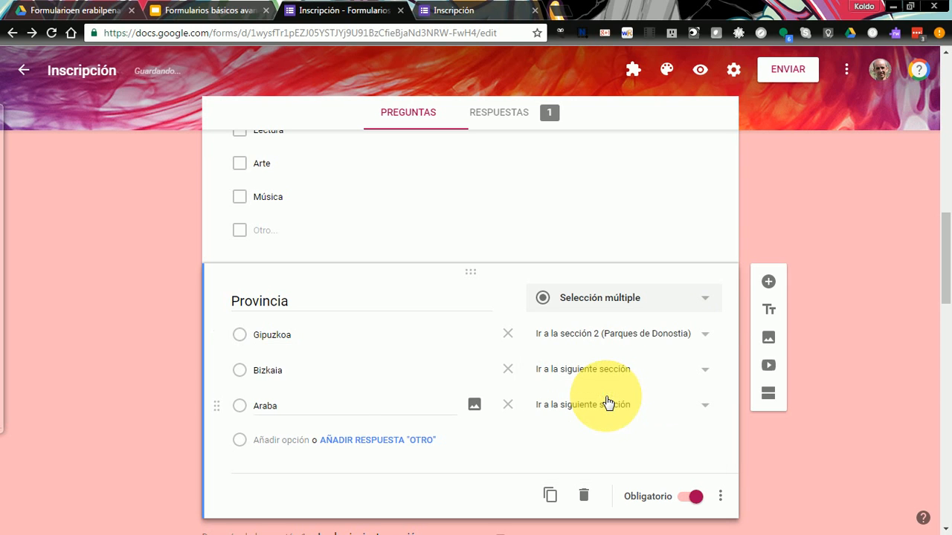
left_click(379, 373)
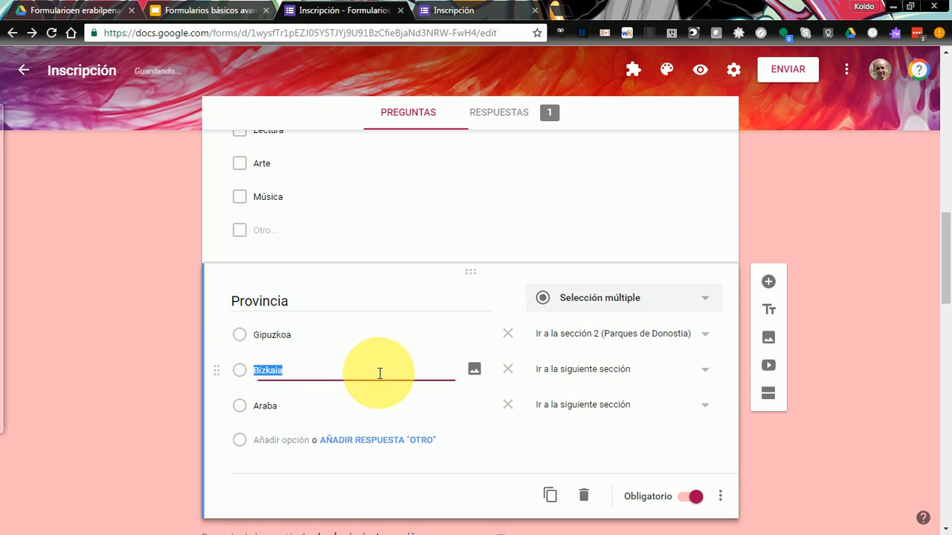
left_click(703, 372)
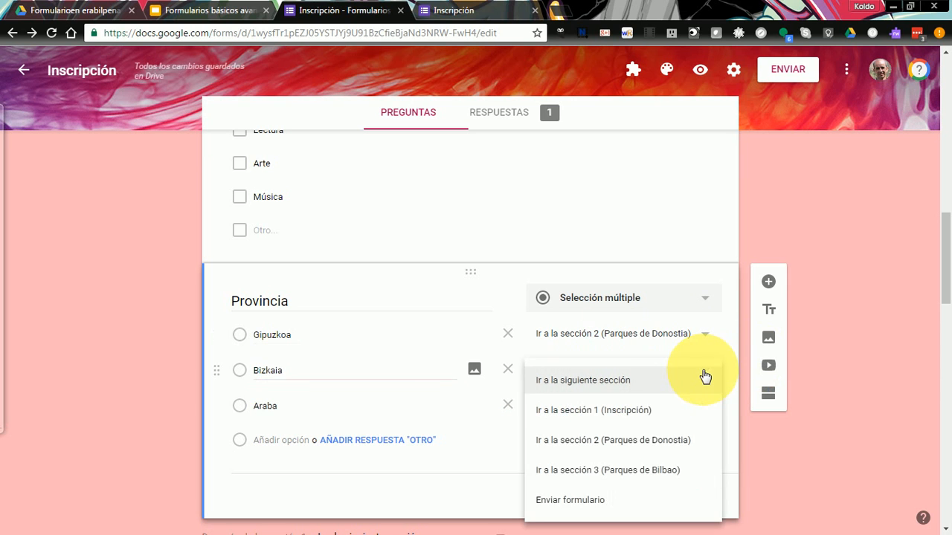
left_click(626, 470)
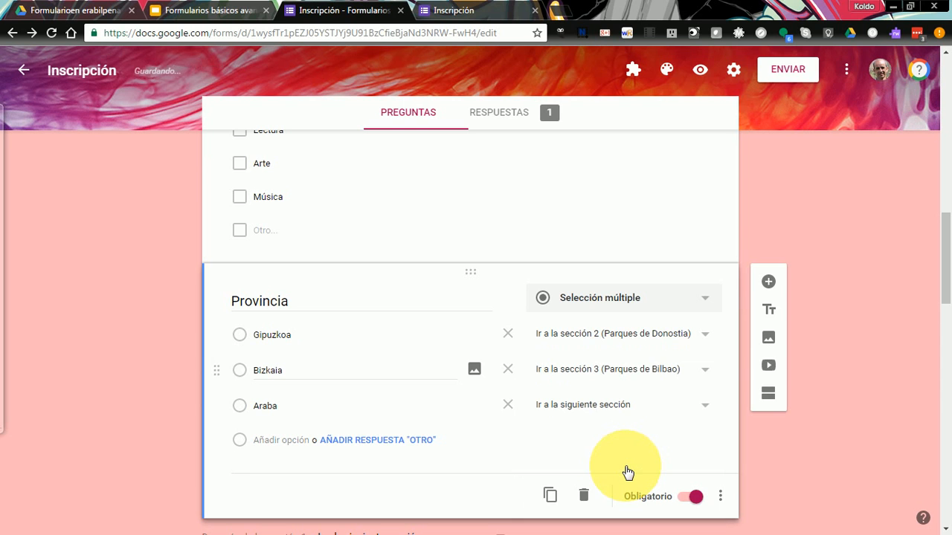
left_click(346, 417)
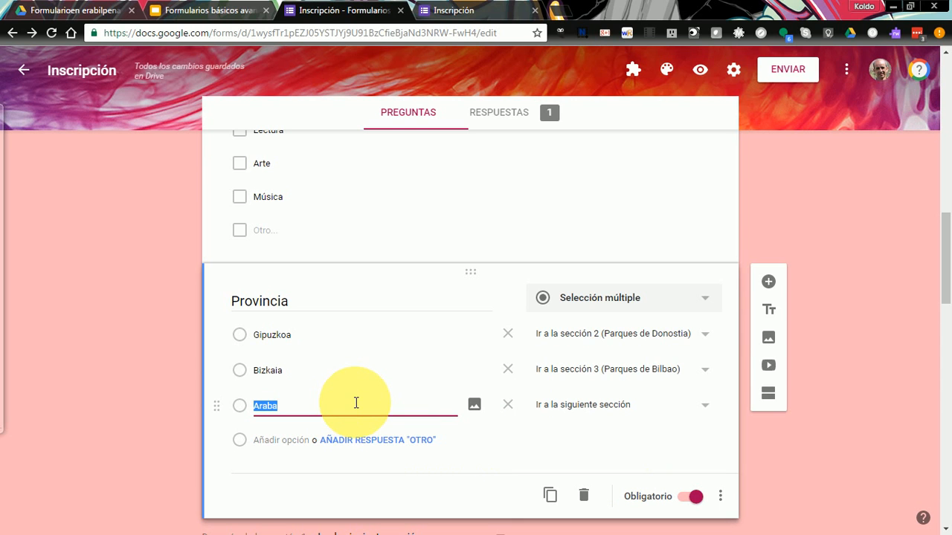
left_click(703, 407)
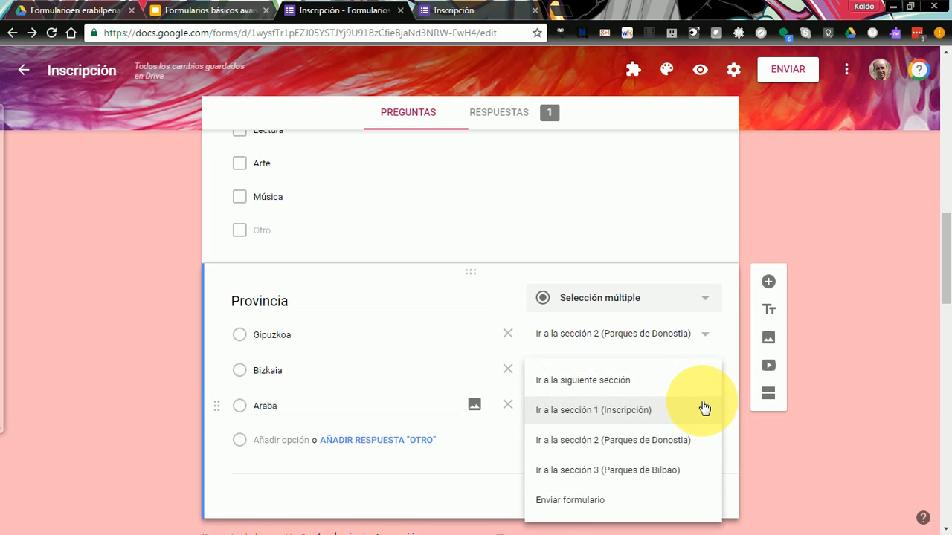
left_click(570, 504)
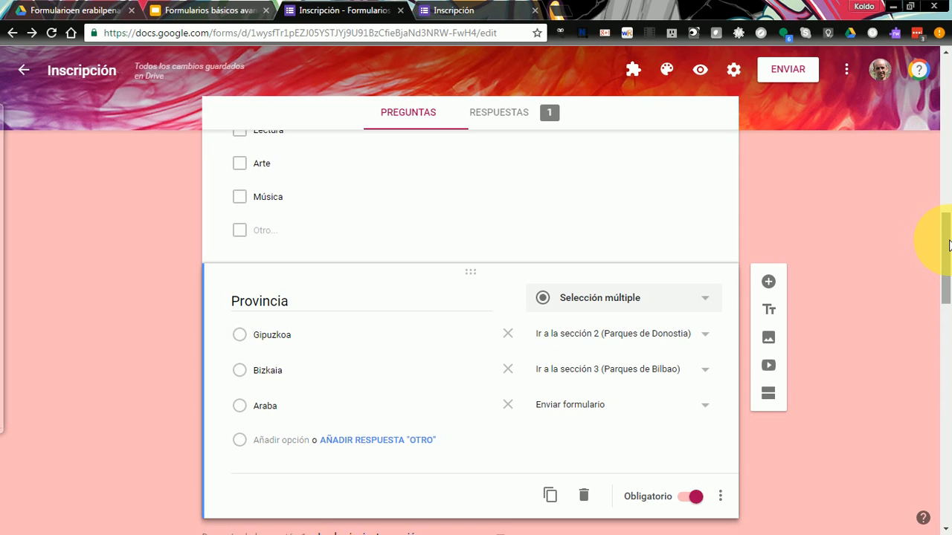
- Set section 2 (Parques de Donostia) to submit the form when finished instead of continuing
left_click_drag(949, 245, 933, 337)
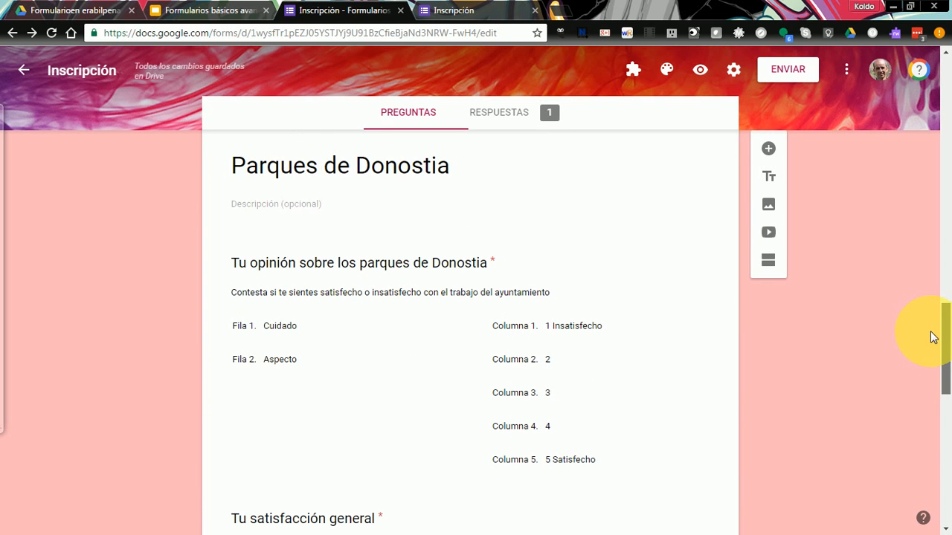
mouse_move(933, 336)
left_mouse_down()
mouse_move(933, 315)
mouse_move(938, 340)
left_mouse_up()
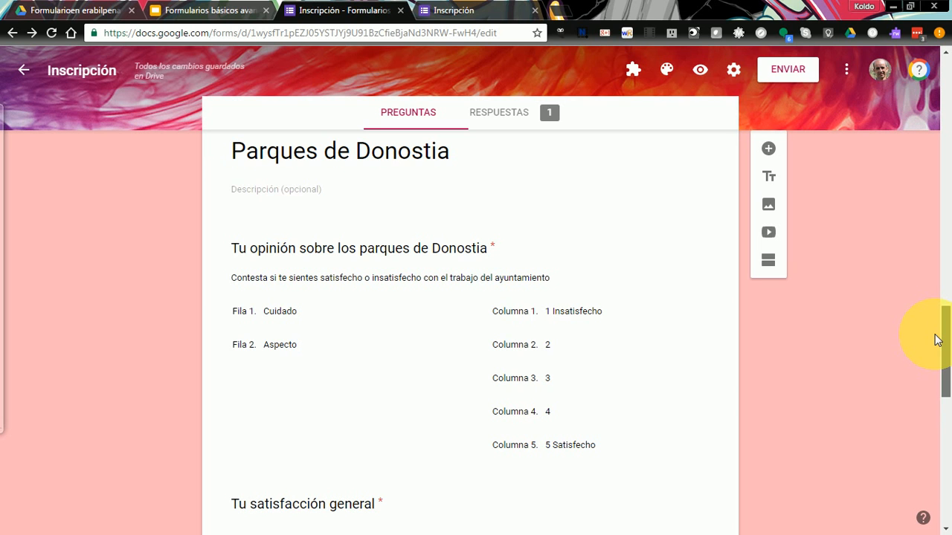
left_click_drag(937, 339, 949, 407)
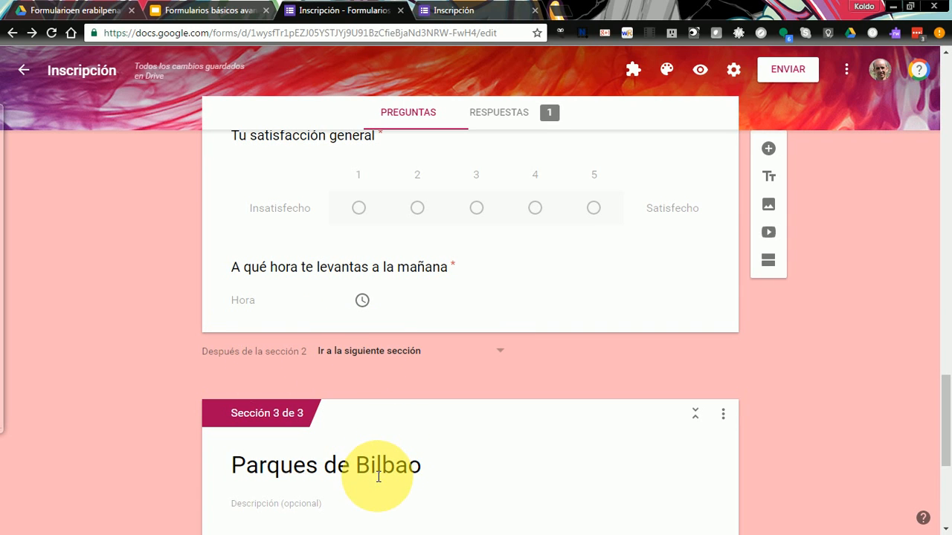
left_click(499, 355)
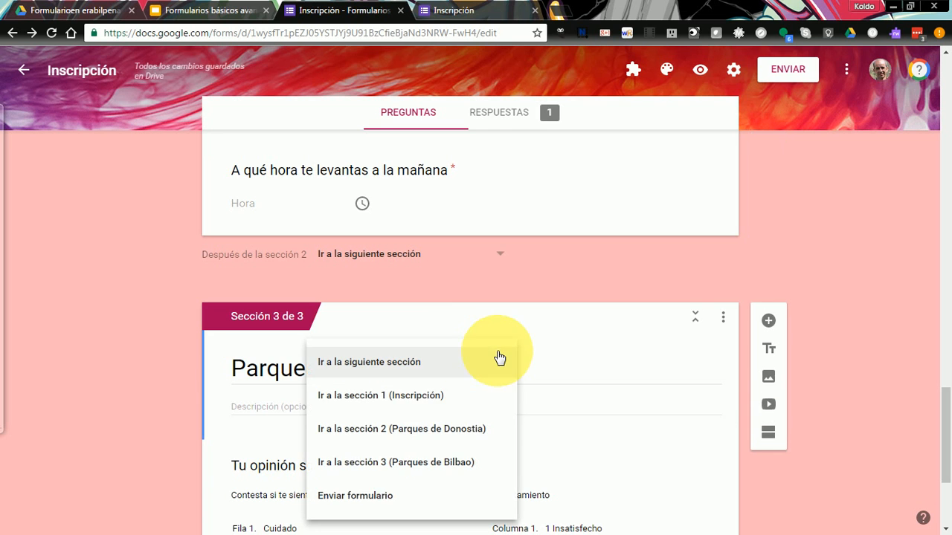
left_click(361, 494)
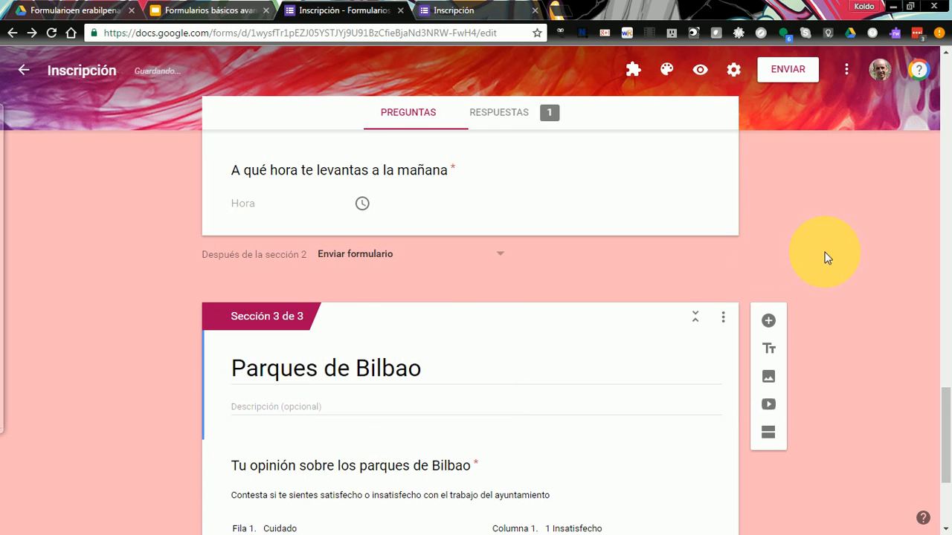
left_click_drag(943, 404, 909, 145)
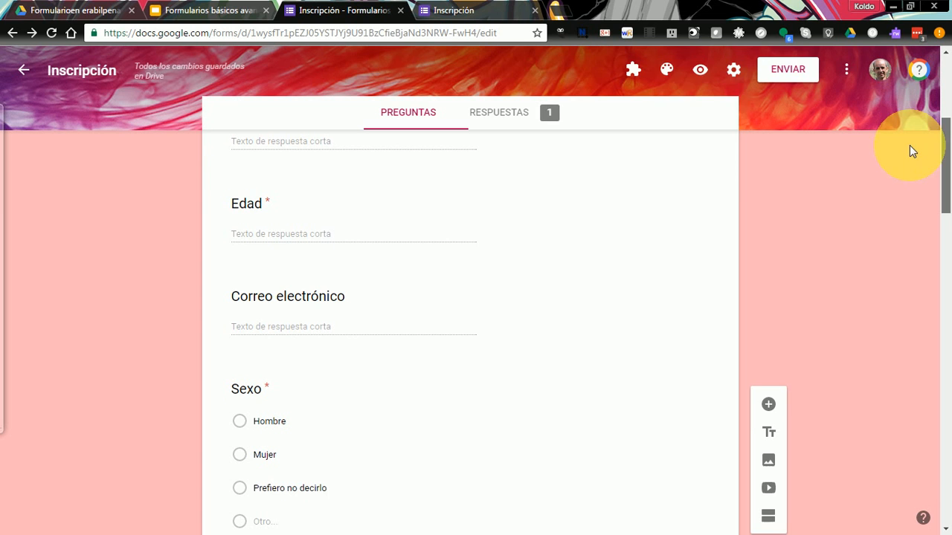
- Open the live preview and enter a test name, age 25 and an e-mail address
left_click(702, 73)
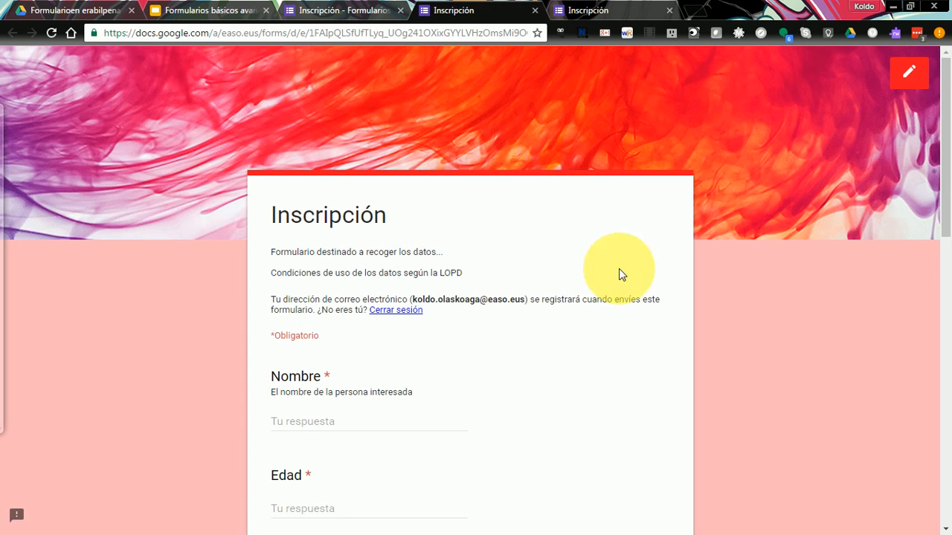
left_click(367, 422)
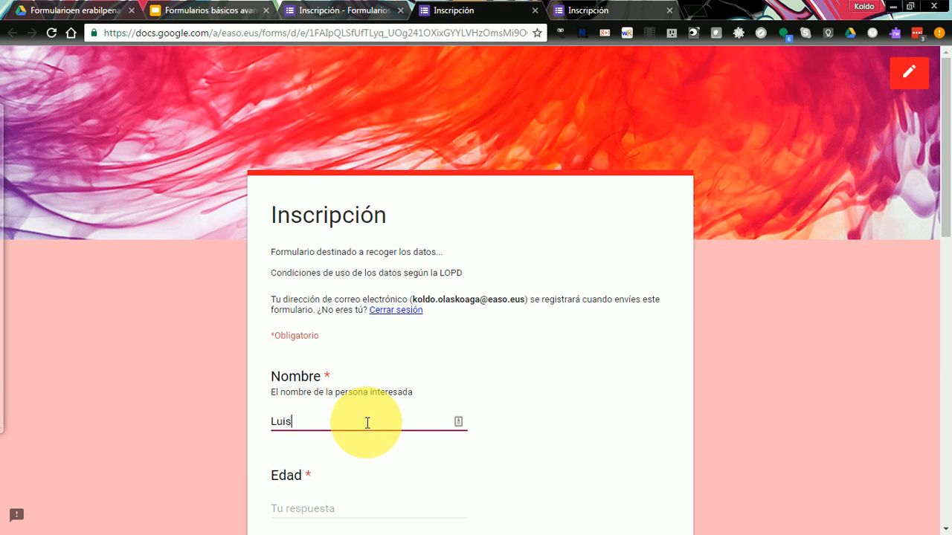
key("Tab")
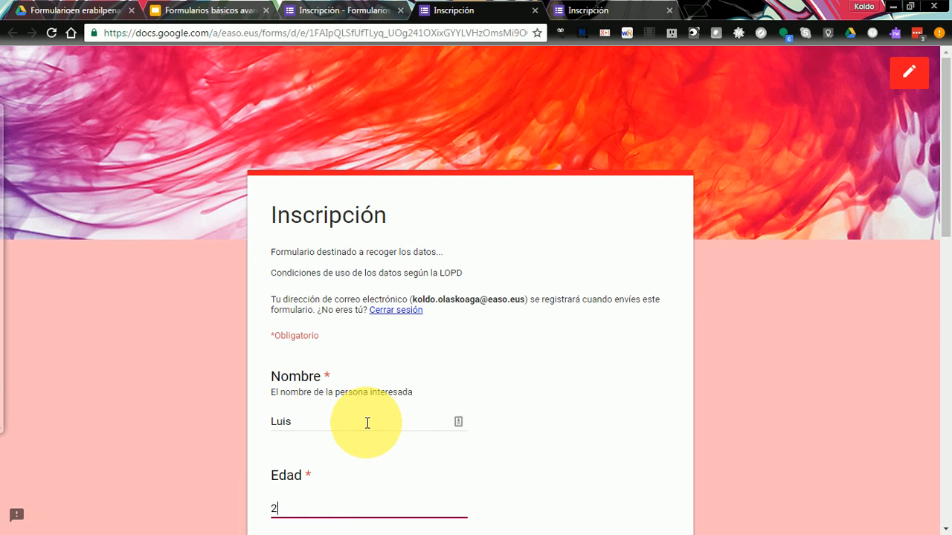
key("Tab")
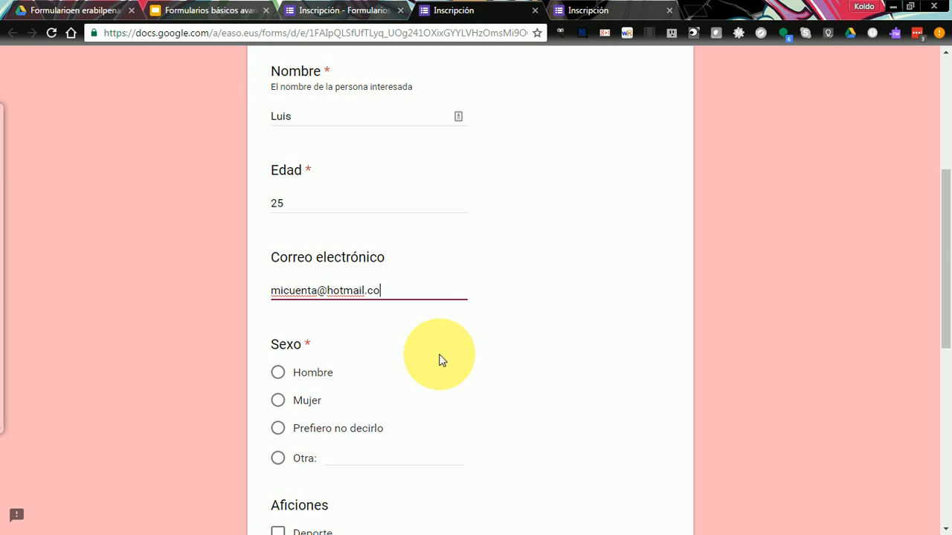
key("Tab")
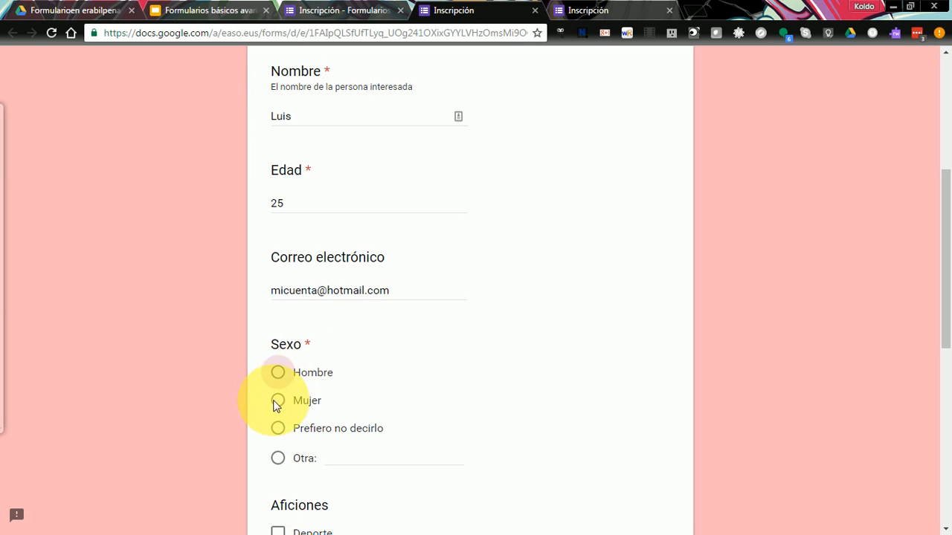
- Answer Sexo with Hombre, tick Lectura, pick Bizkaia as province and continue
left_click(278, 378)
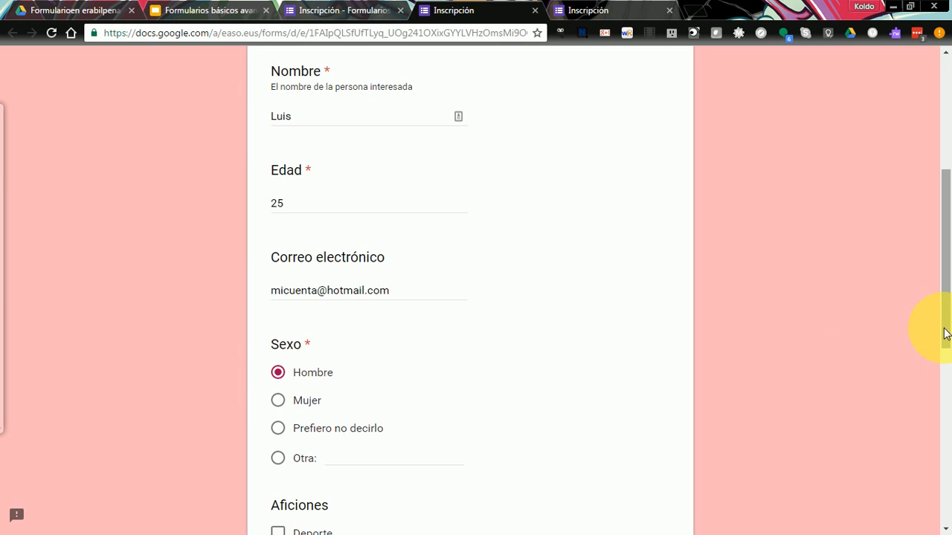
scroll(948, 372, "down", 3)
scroll(948, 375, "up", 1)
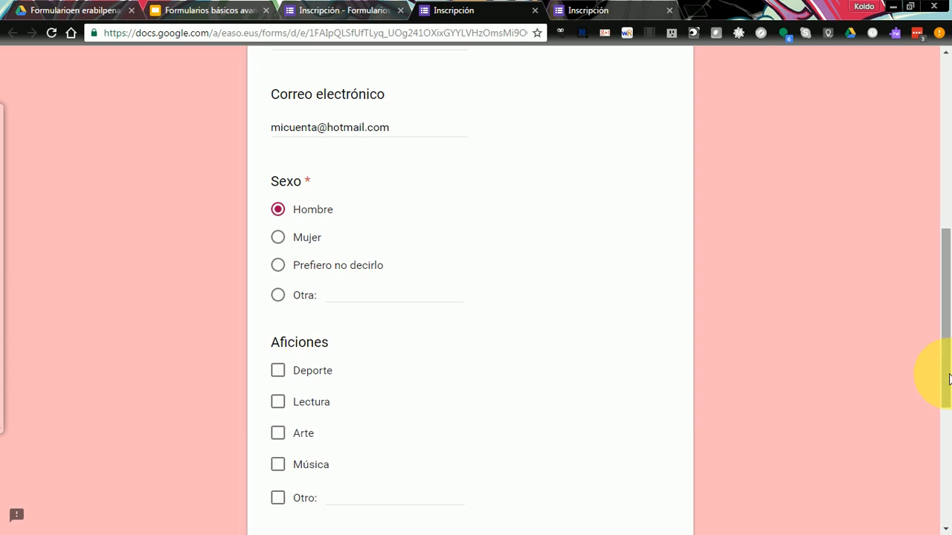
left_click(278, 405)
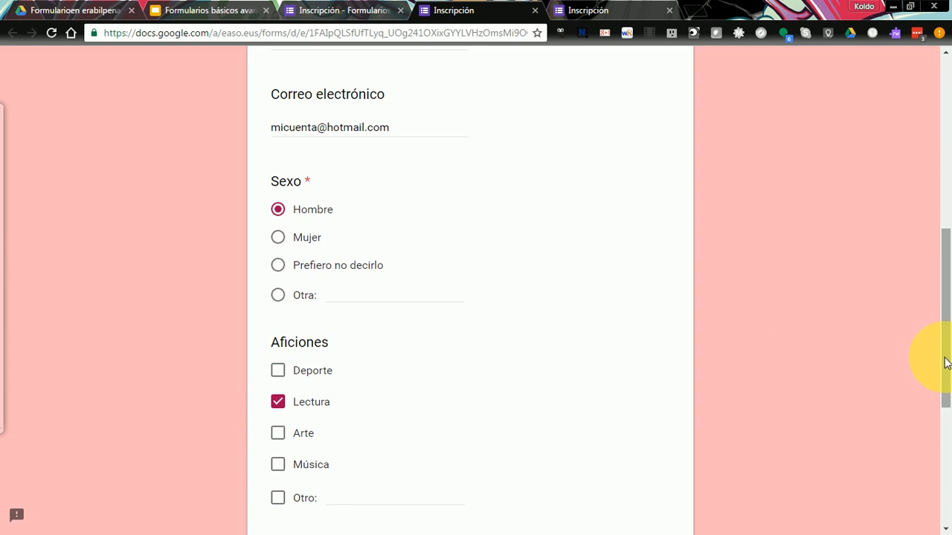
scroll(946, 424, "down", 3)
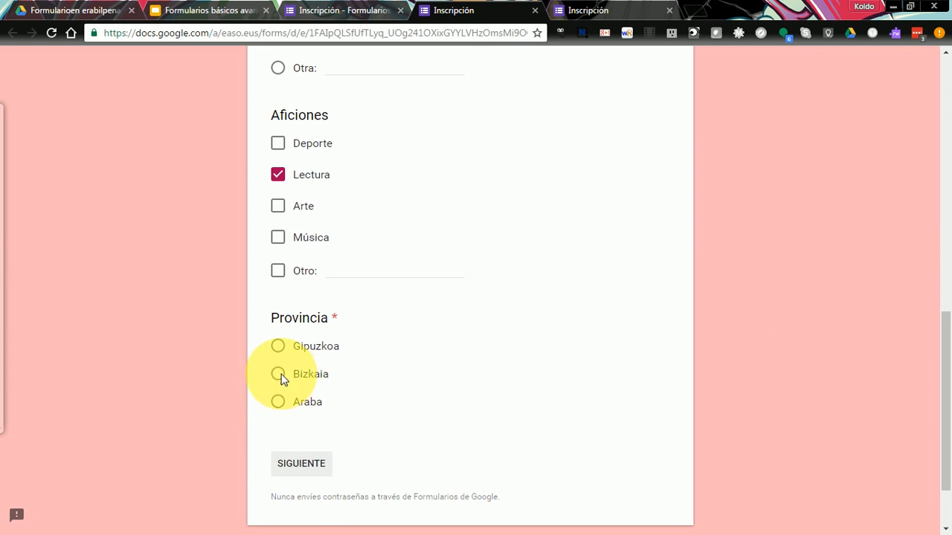
left_click(280, 374)
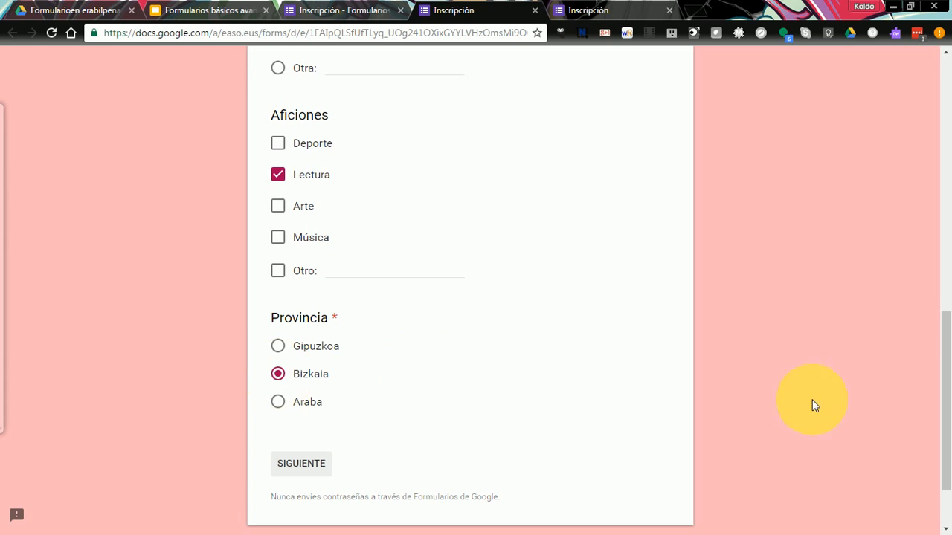
scroll(945, 446, "down", 2)
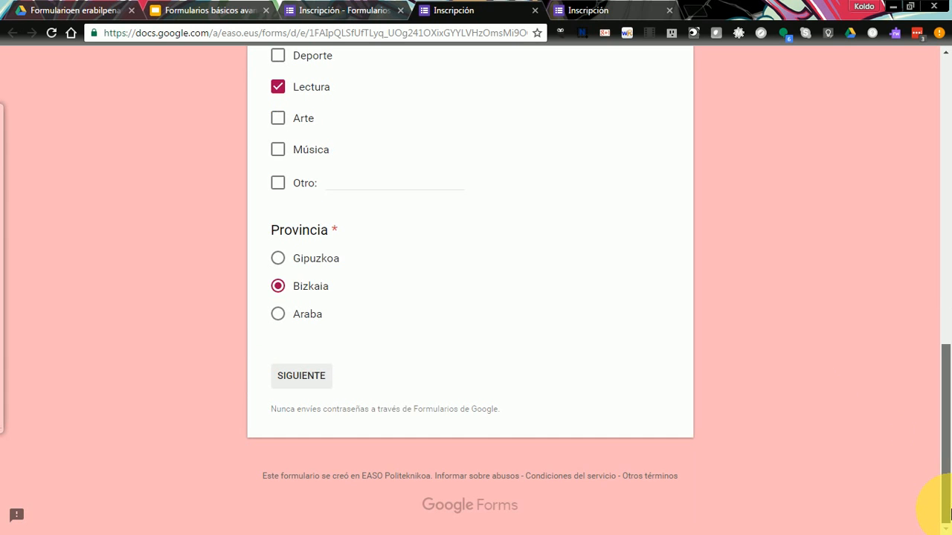
left_click(297, 382)
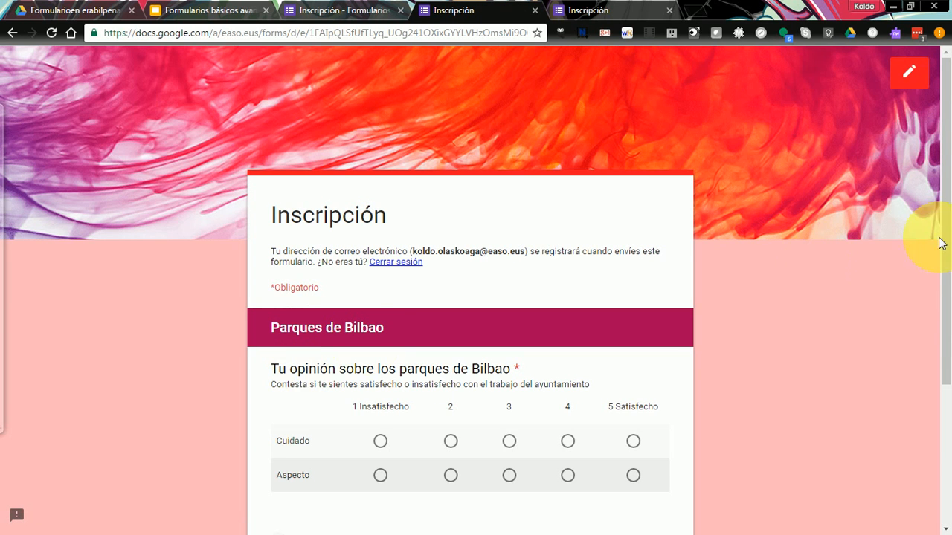
- On the Parques de Bilbao page, rate Cuidado 2 and Aspecto 4, then submit the test response
left_click_drag(941, 240, 941, 327)
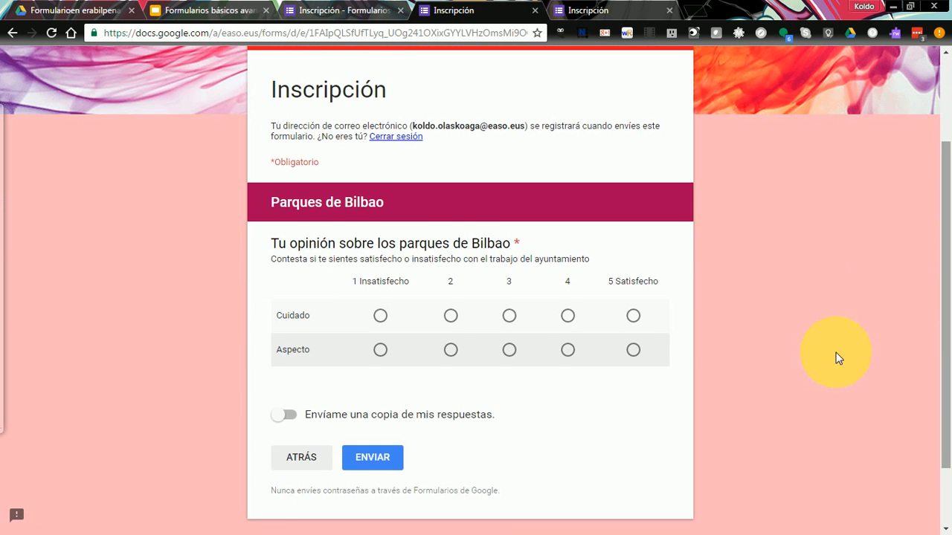
left_click(450, 316)
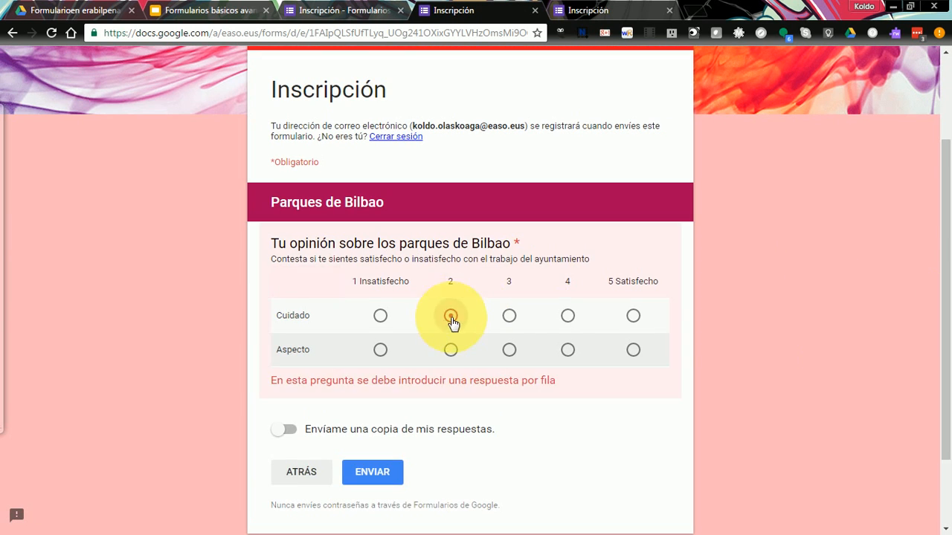
left_click(568, 351)
left_click(374, 460)
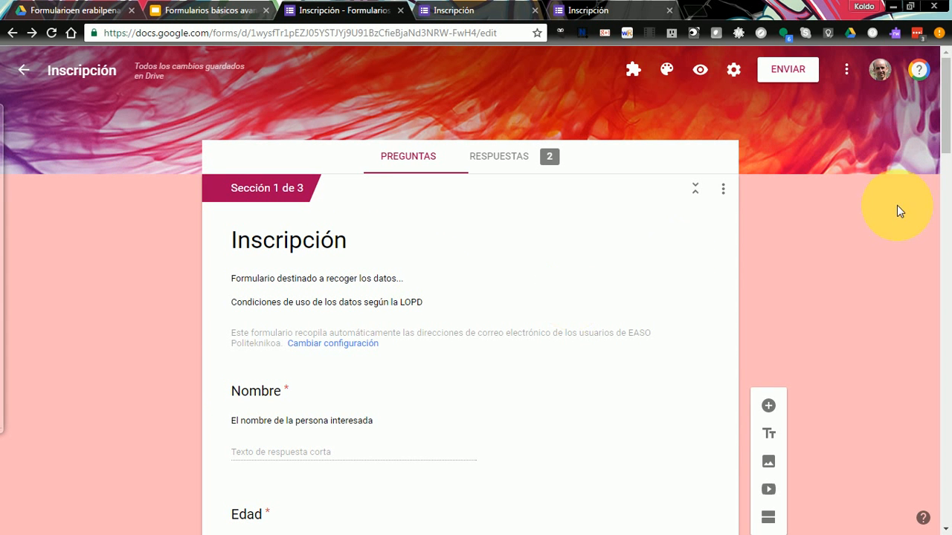
- Scroll to the required Edad short-answer question and select it for editing
left_click_drag(946, 87, 950, 121)
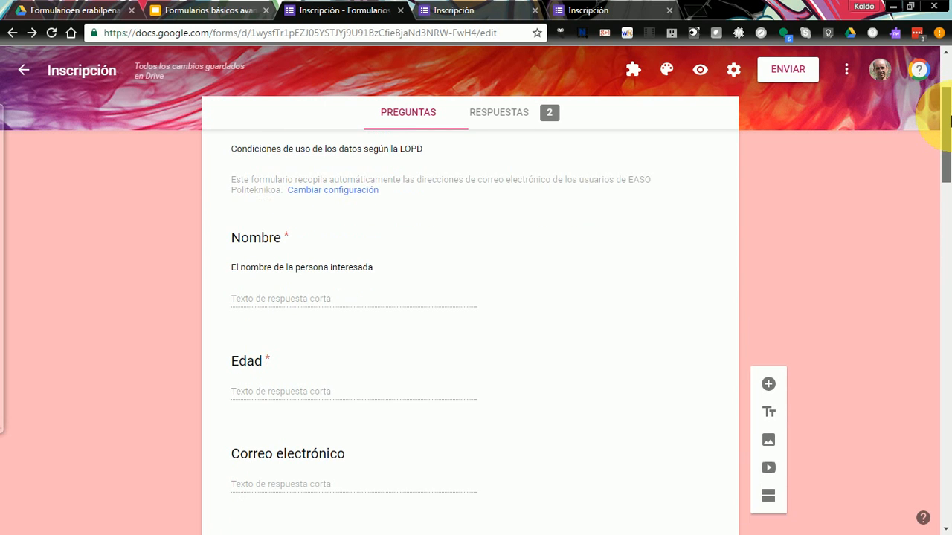
left_click(325, 397)
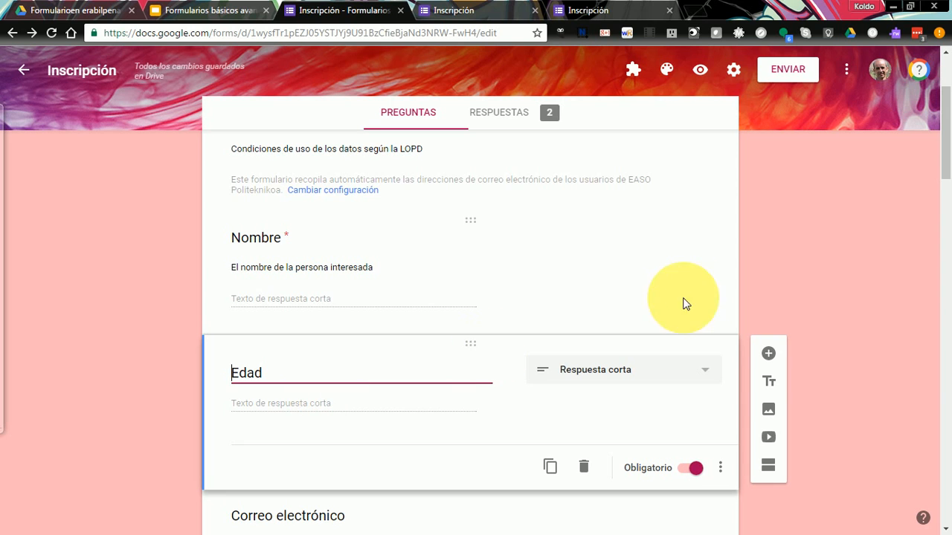
left_click_drag(949, 137, 950, 164)
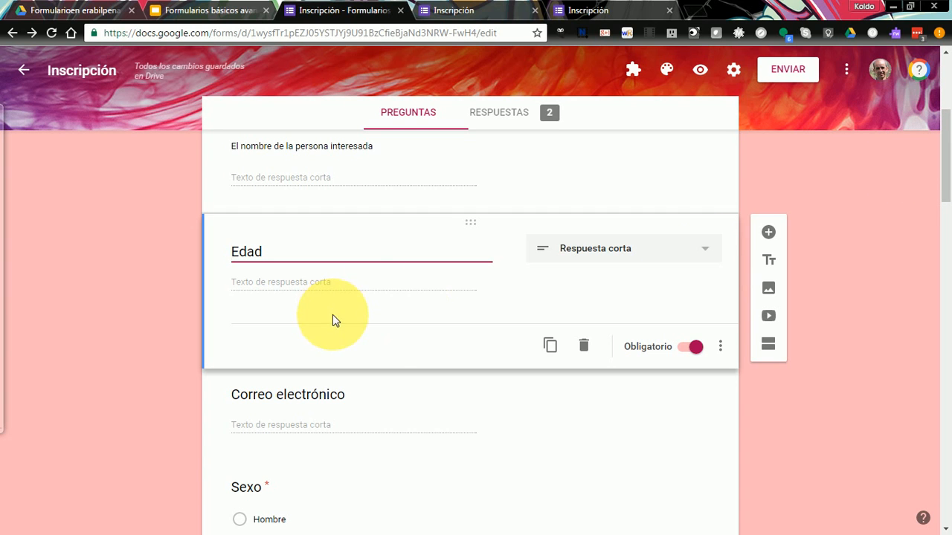
- Add Número validation to Edad requiring a value between 16 and 100
left_click(721, 347)
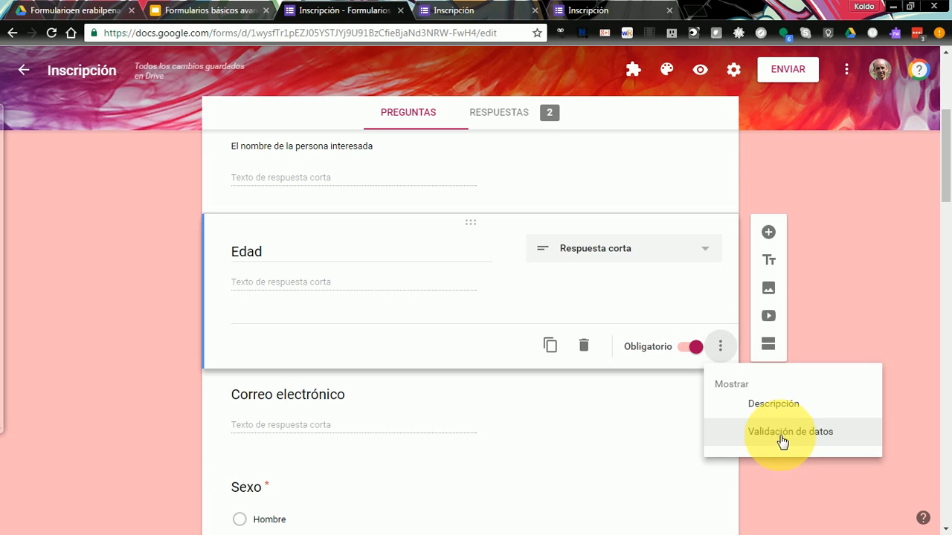
left_click(783, 441)
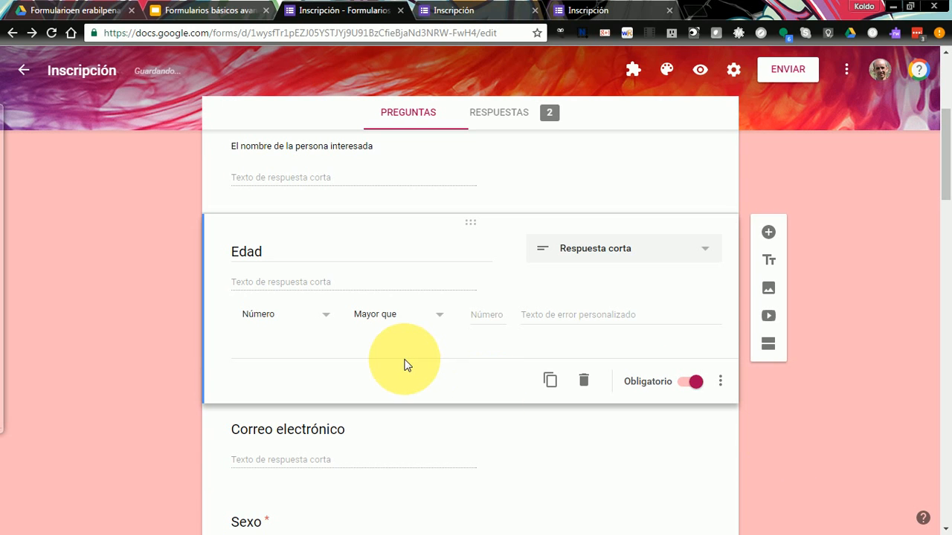
left_click(325, 320)
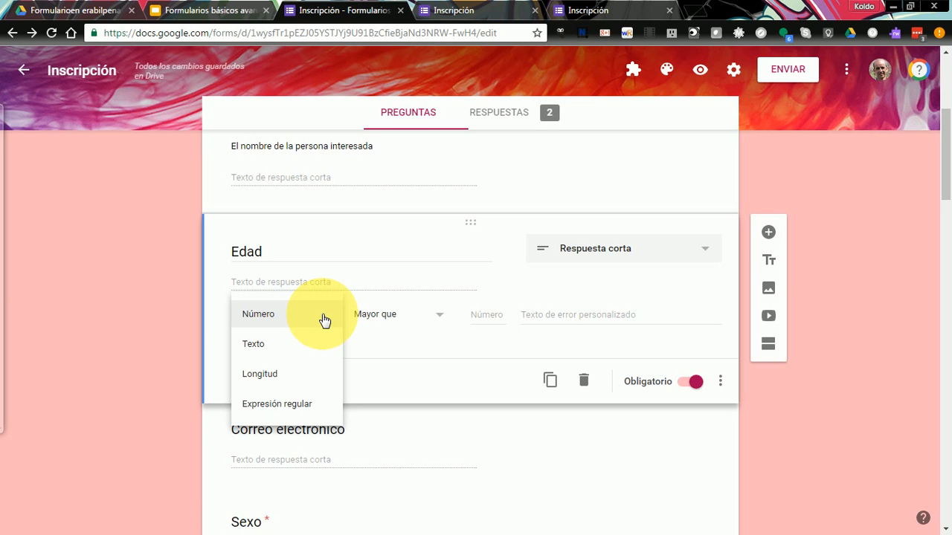
left_click(325, 321)
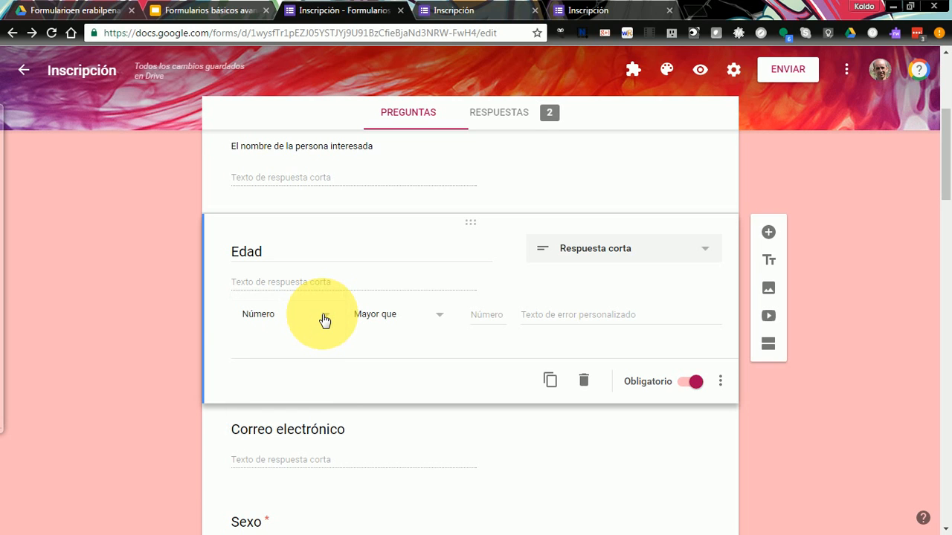
left_click(438, 319)
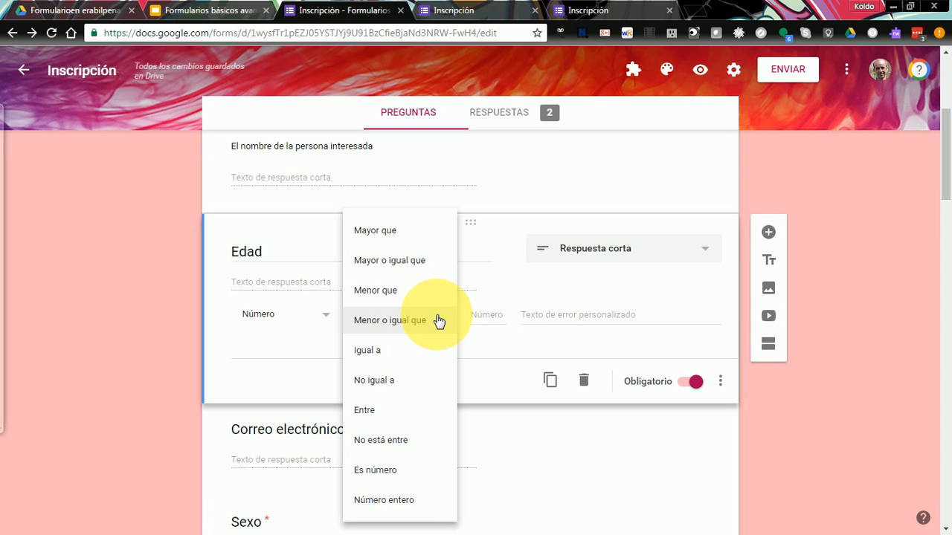
left_click(393, 417)
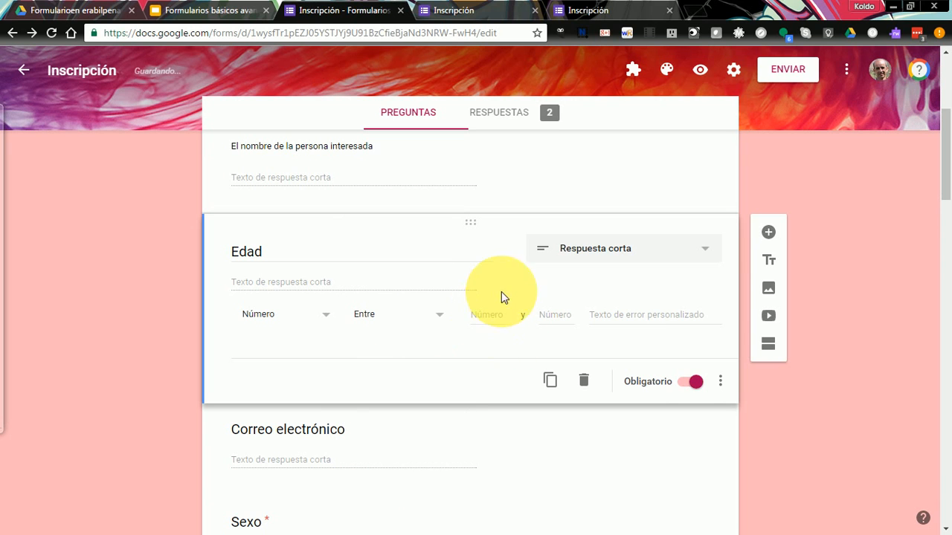
left_click(488, 319)
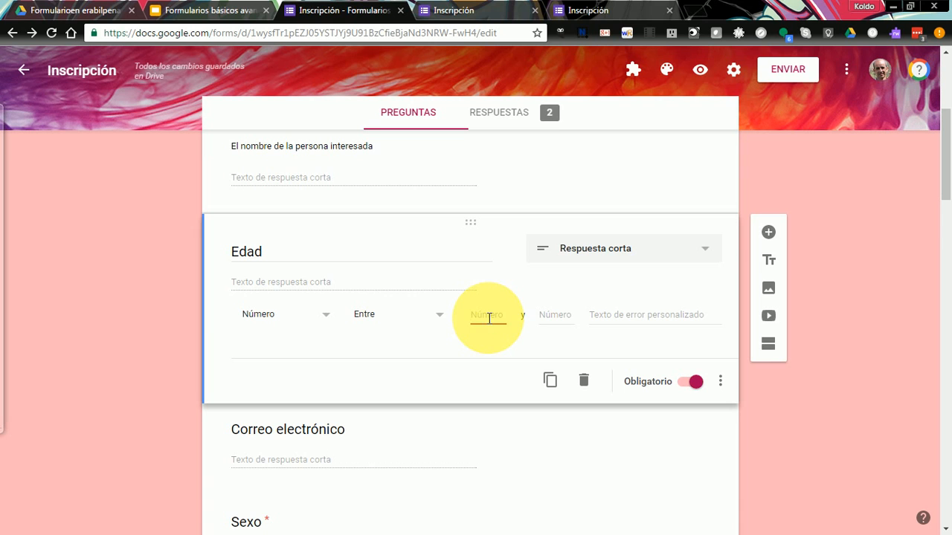
type("16")
key("Tab")
type("1")
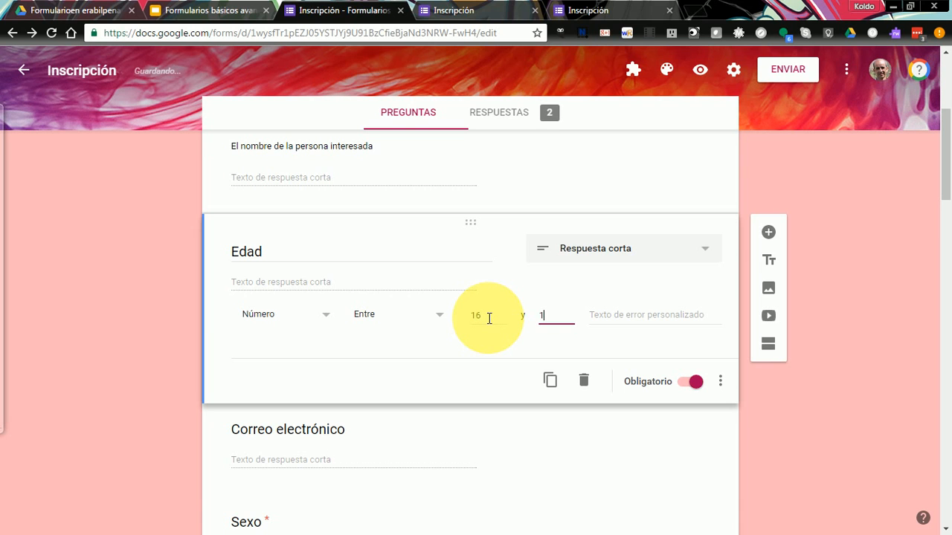
type("00")
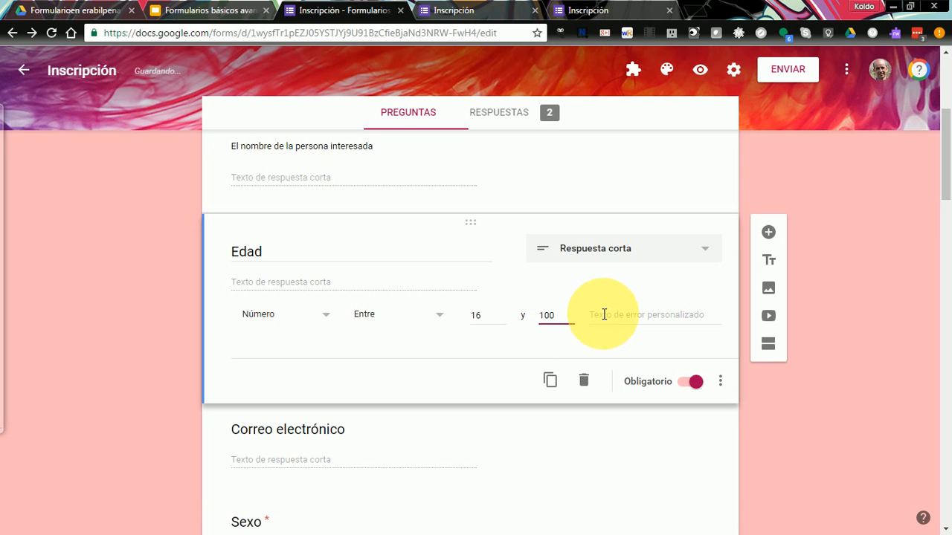
- Set the Edad error text to 'Por favor, introduce un número entre 16 y 100'
left_click(604, 314)
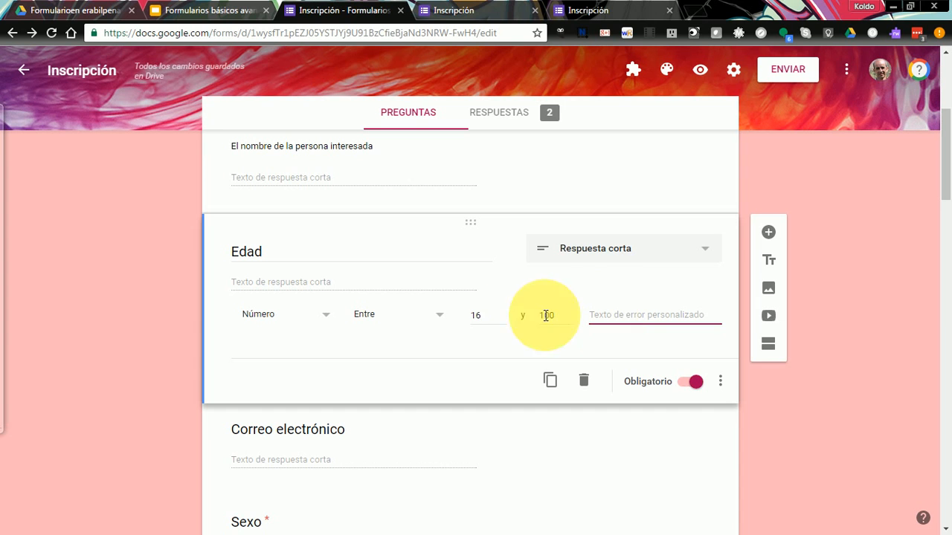
left_click(438, 319)
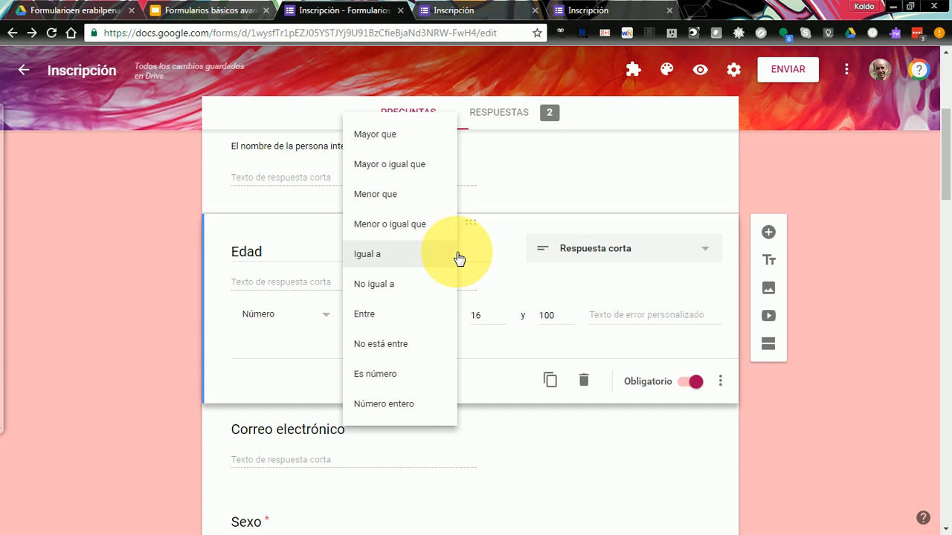
left_click(612, 314)
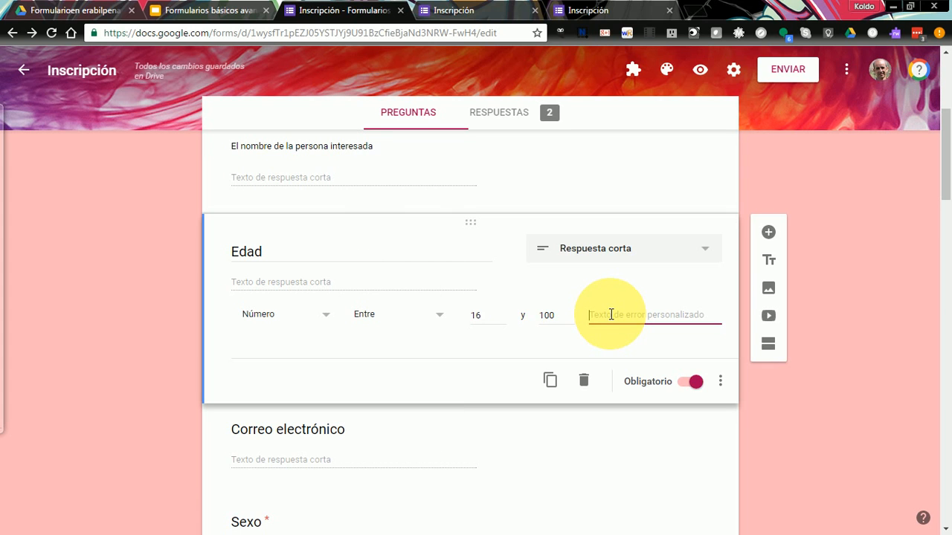
type("Por favor, introduce un númer")
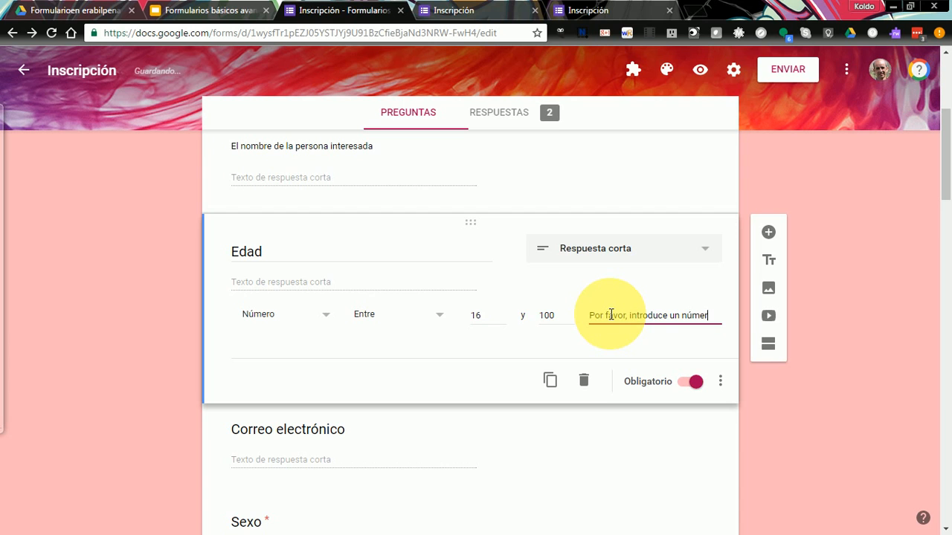
type("o entre")
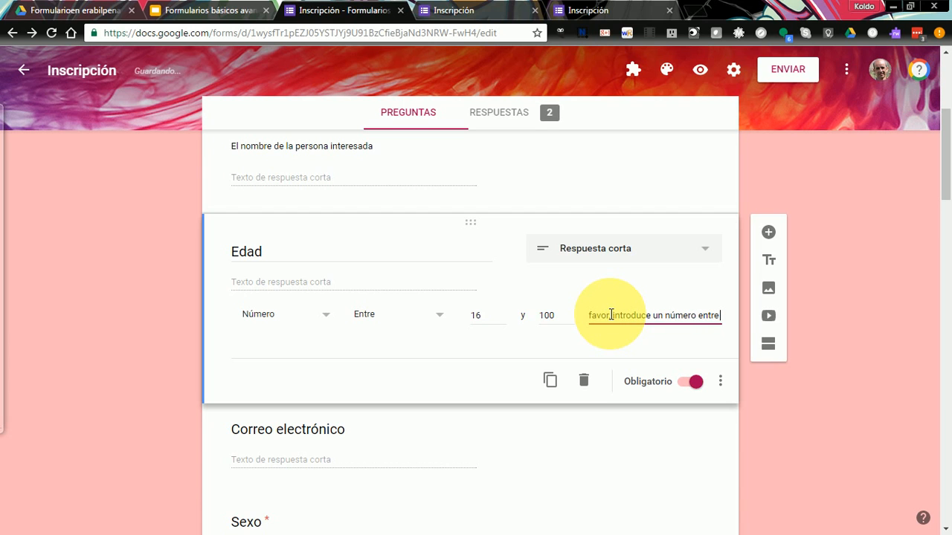
type(" 16 y 100")
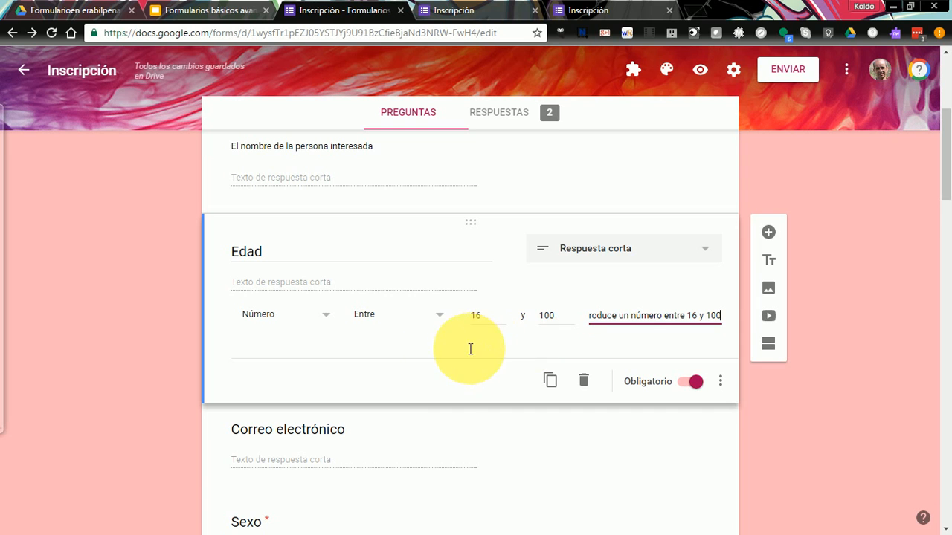
left_click(452, 388)
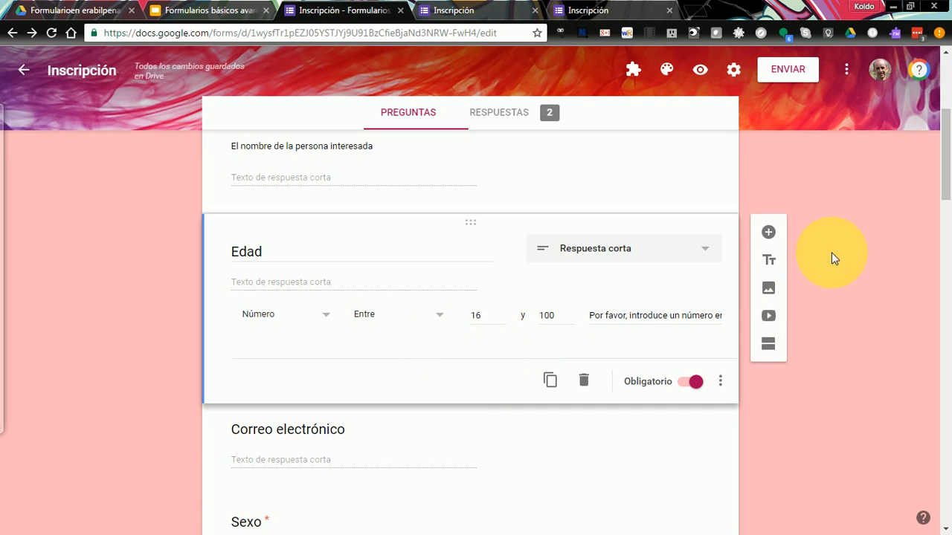
- Add Texto validation to Correo electrónico accepting only an e-mail address
scroll(945, 179, "down", 2)
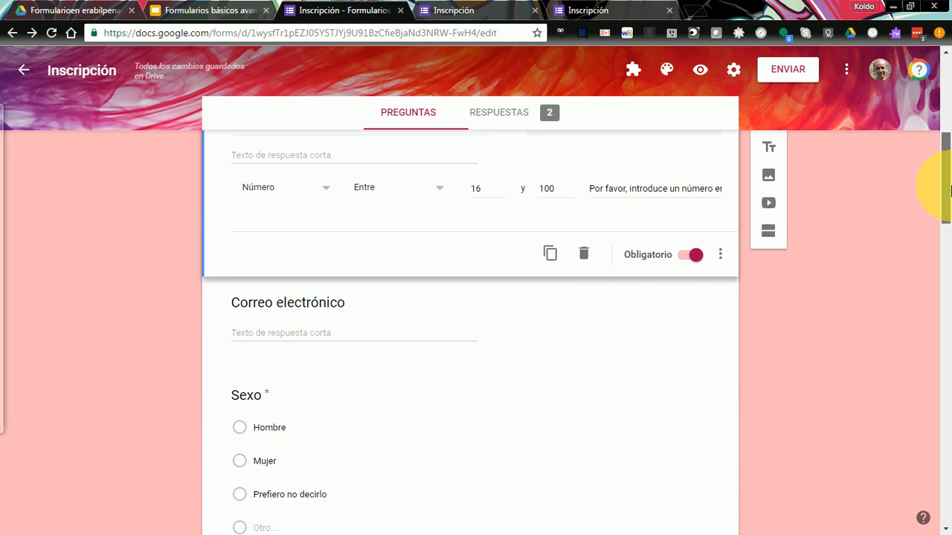
left_click(359, 343)
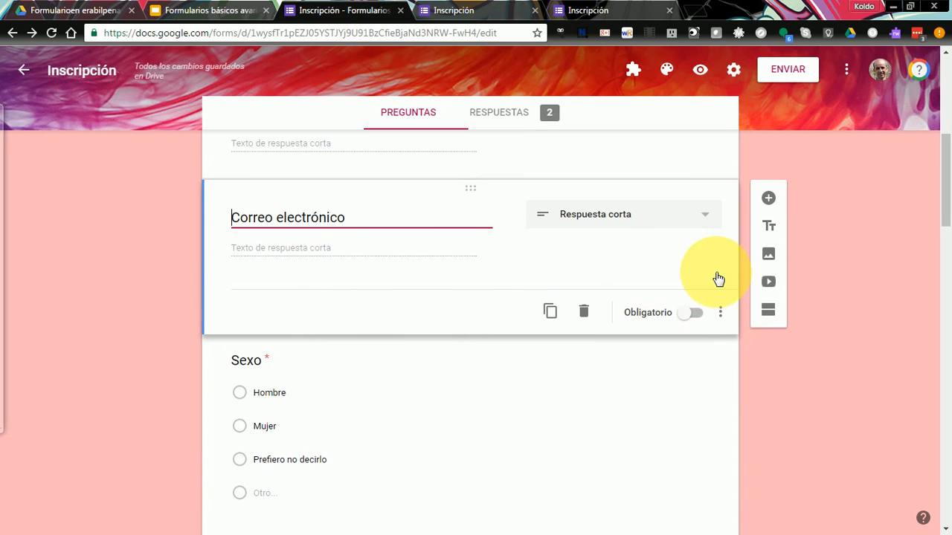
left_click(722, 315)
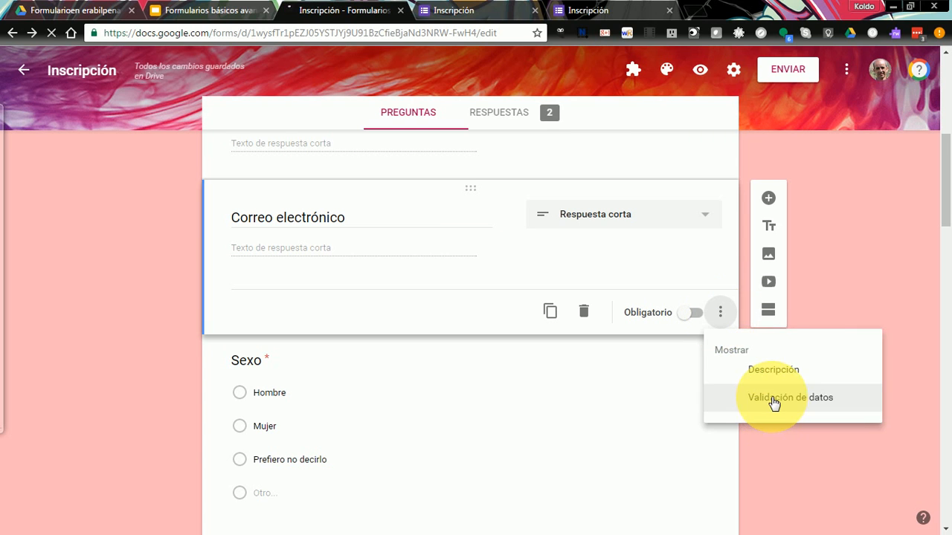
left_click(773, 403)
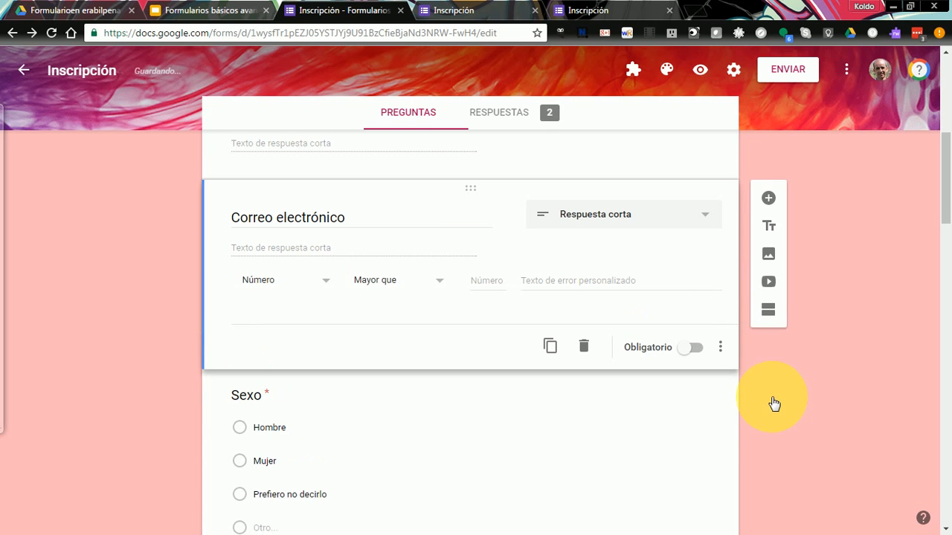
left_click(325, 289)
left_click(277, 311)
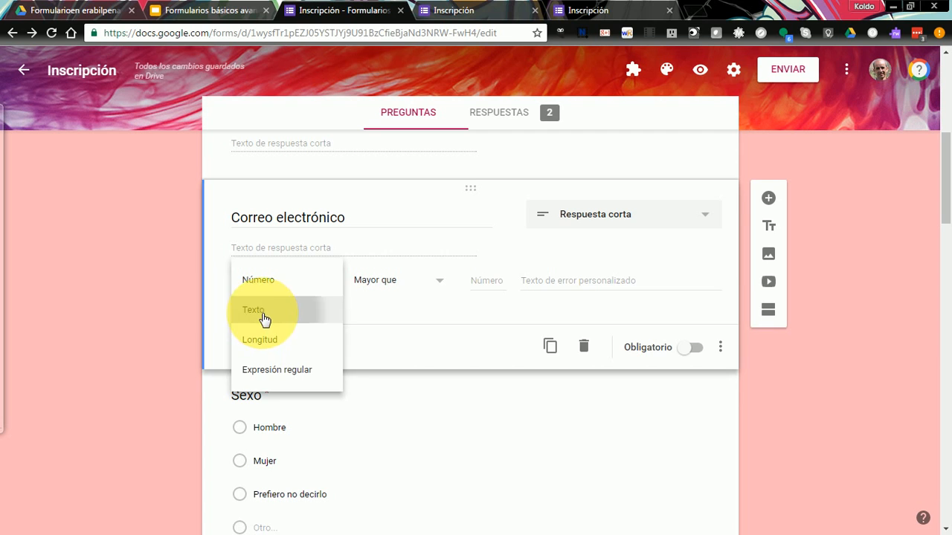
left_click(492, 286)
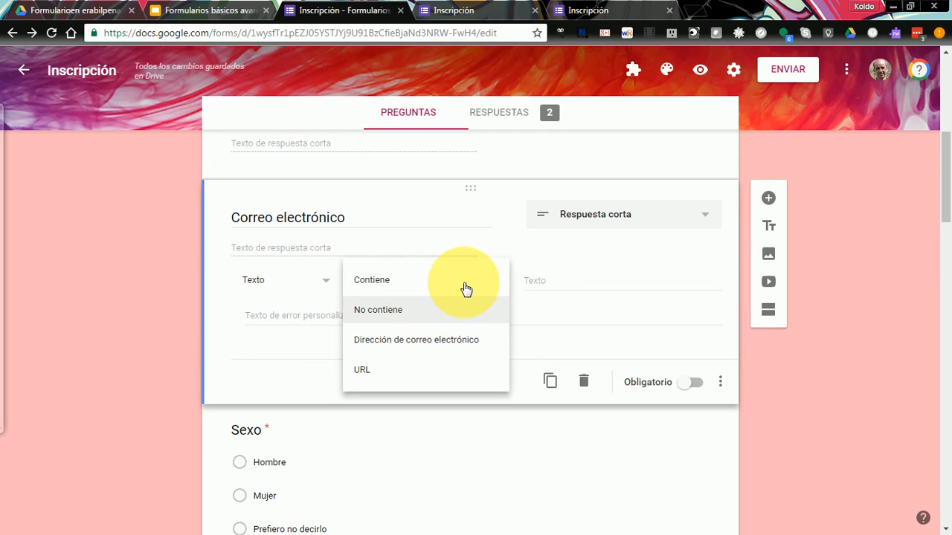
left_click(495, 278)
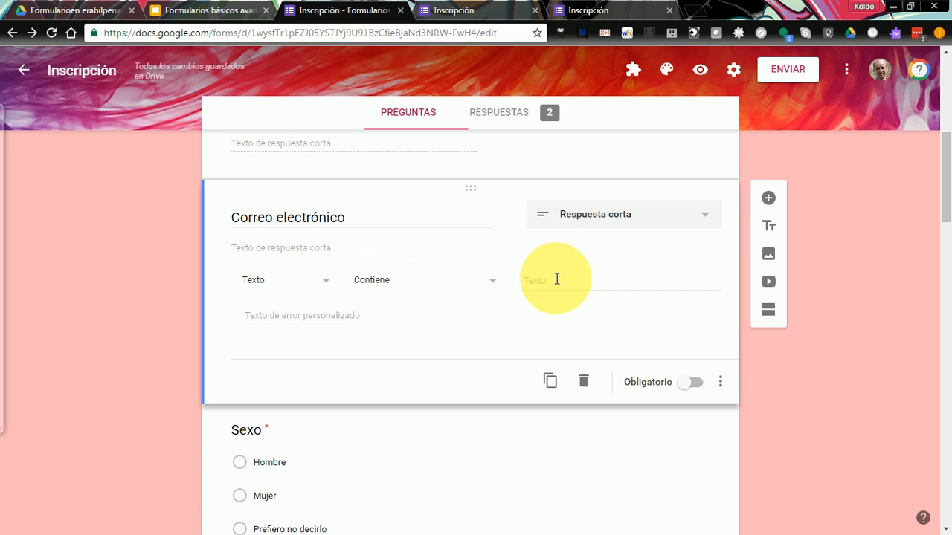
left_click(556, 280)
left_click(493, 286)
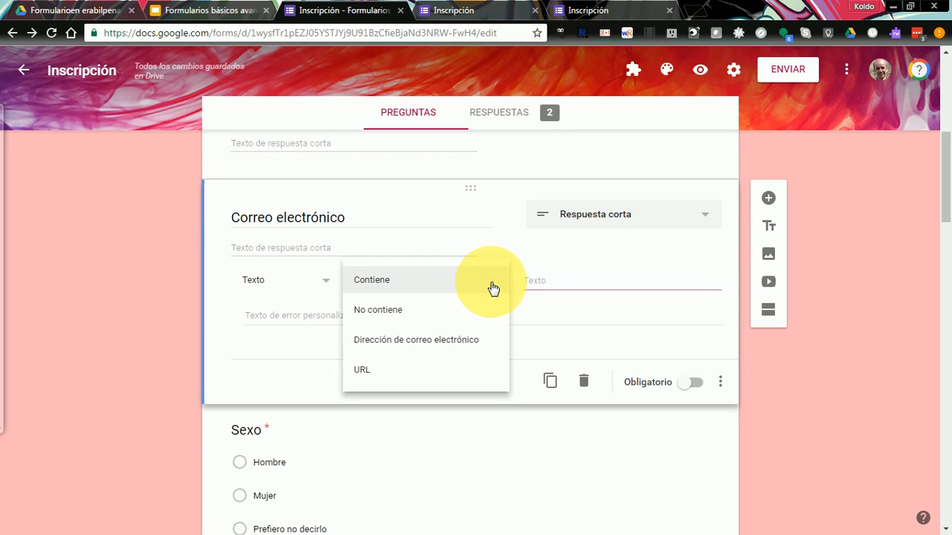
left_click(420, 348)
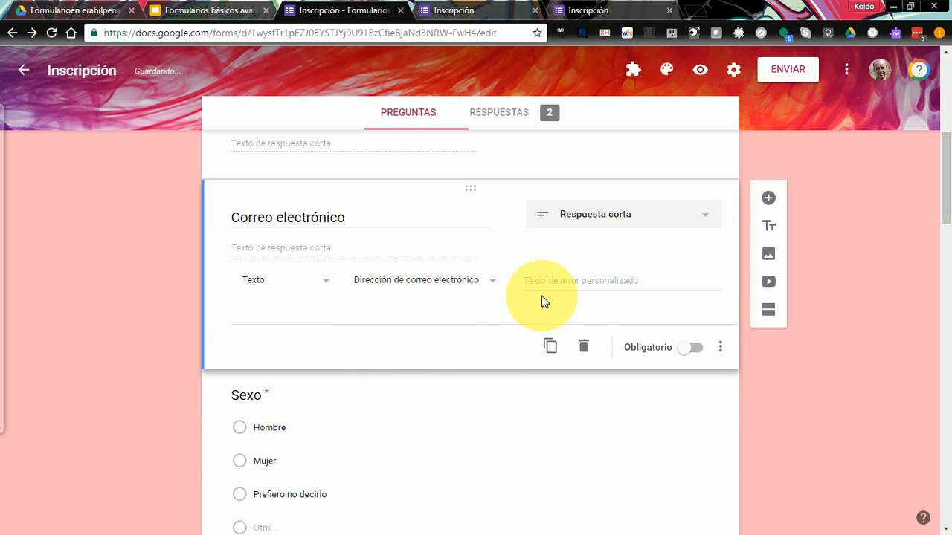
- Set the error text 'Por favor, introduce una dirección de...' and turn on Obligatorio
left_click(565, 282)
type("P")
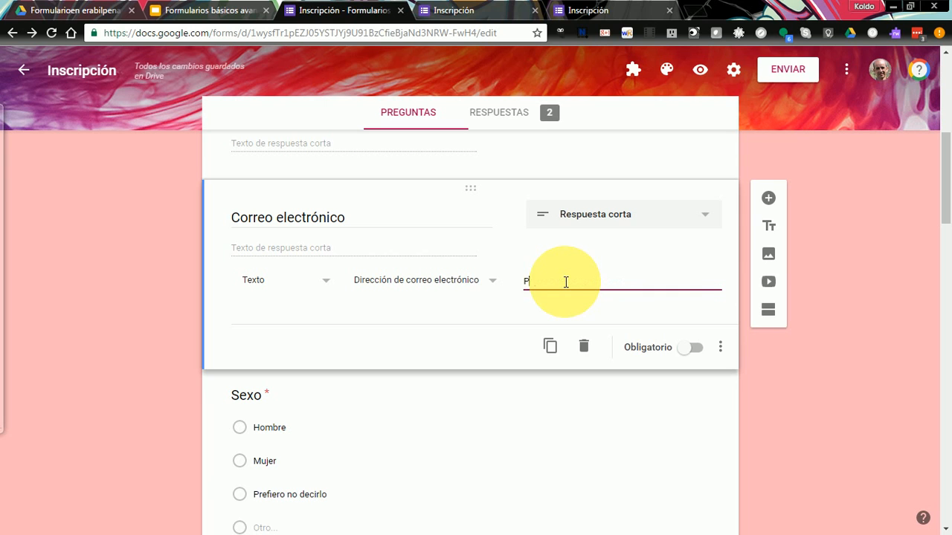
type("or favor, introduce")
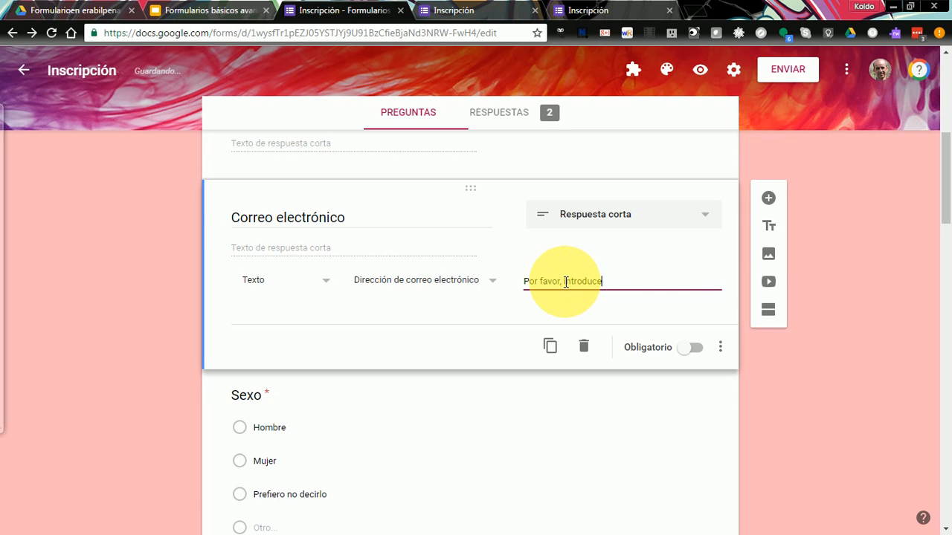
type(" una direc")
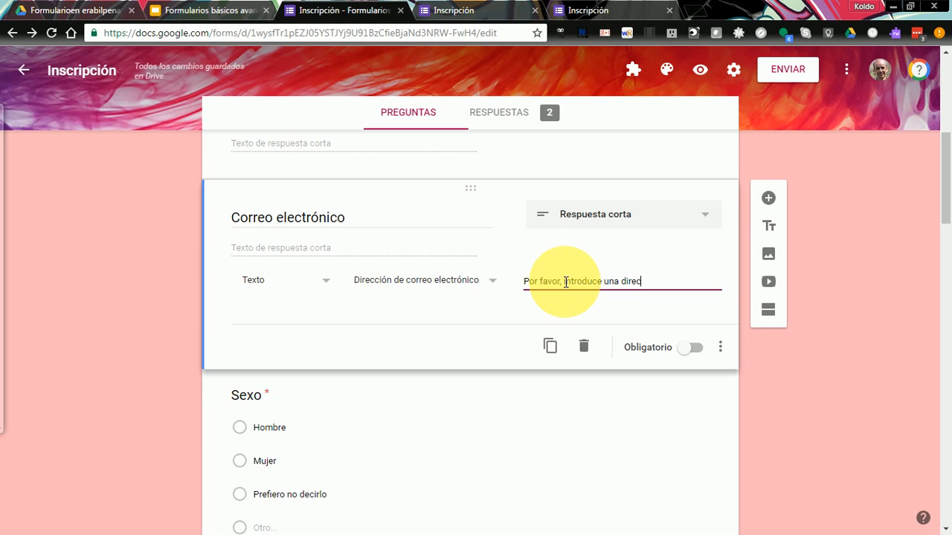
type("ción de...")
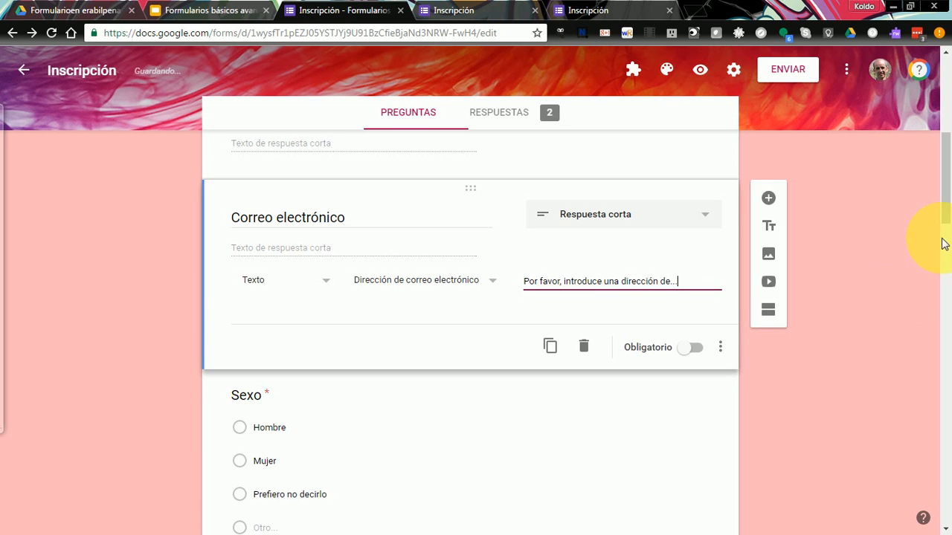
left_click(699, 349)
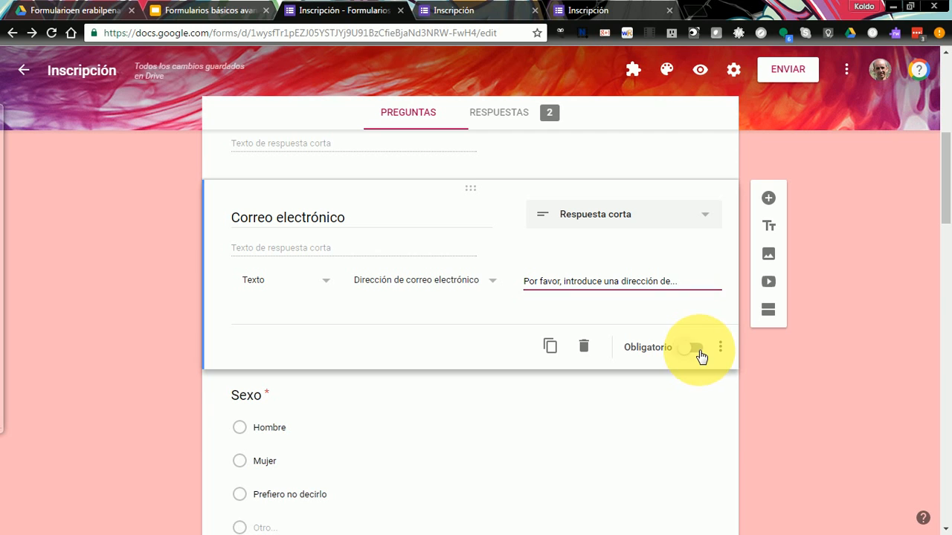
- Scroll down to the Provincia question and select it to show its section-branching options
scroll(944, 171, "down", 3)
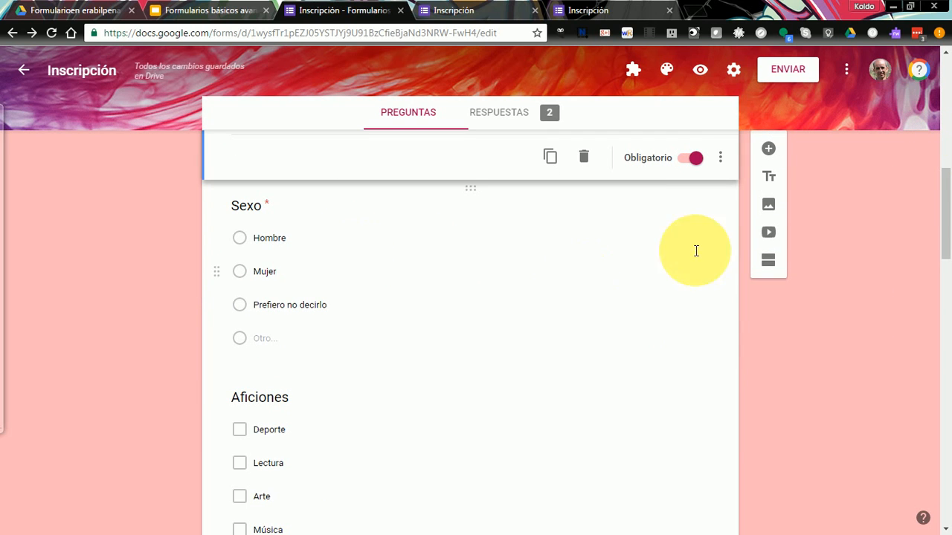
left_click_drag(945, 202, 916, 117)
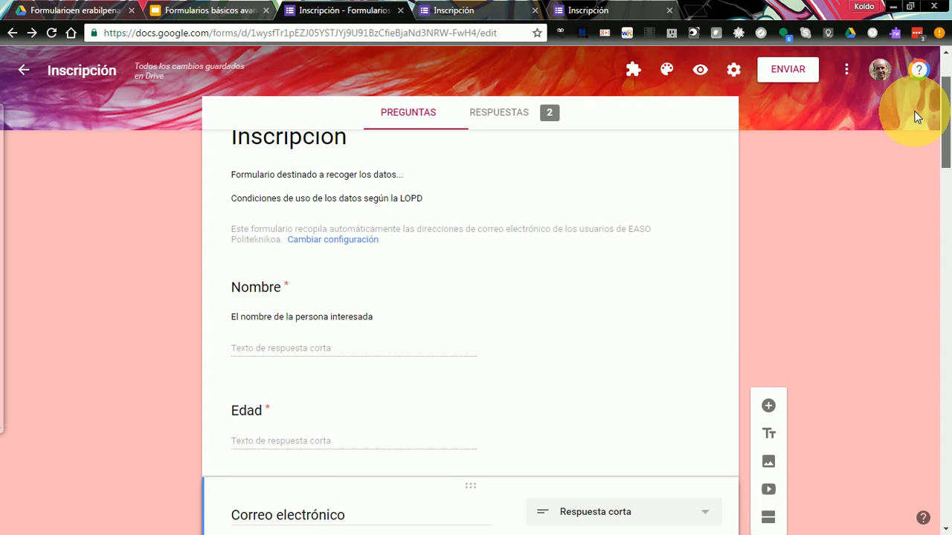
left_click_drag(916, 117, 925, 188)
left_click_drag(950, 425, 941, 282)
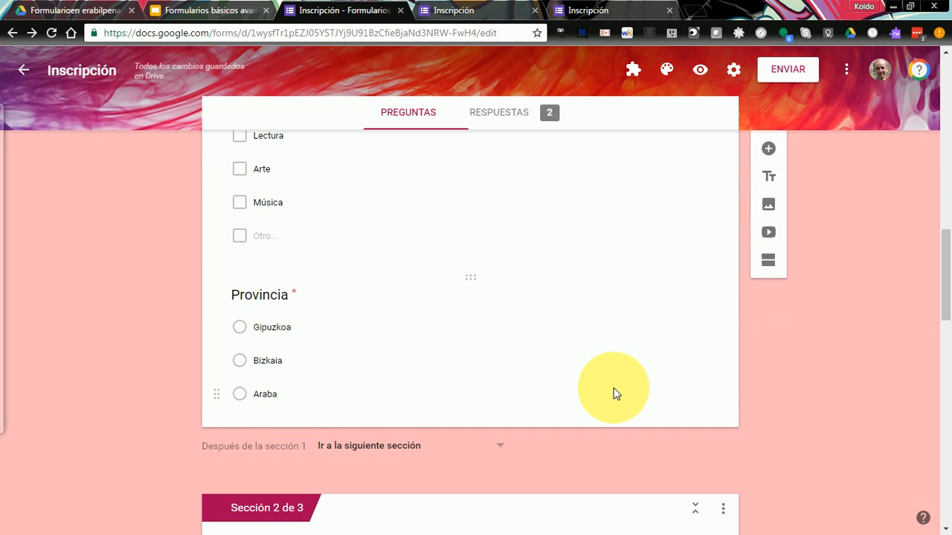
left_click(613, 394)
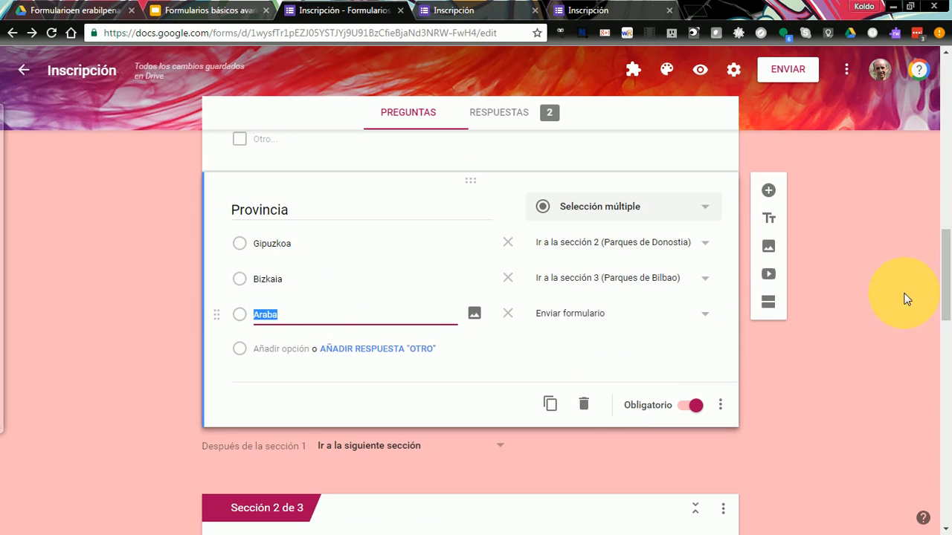
- Add a Párrafo question titled 'Tus sugerencias' below Provincia
left_click(768, 190)
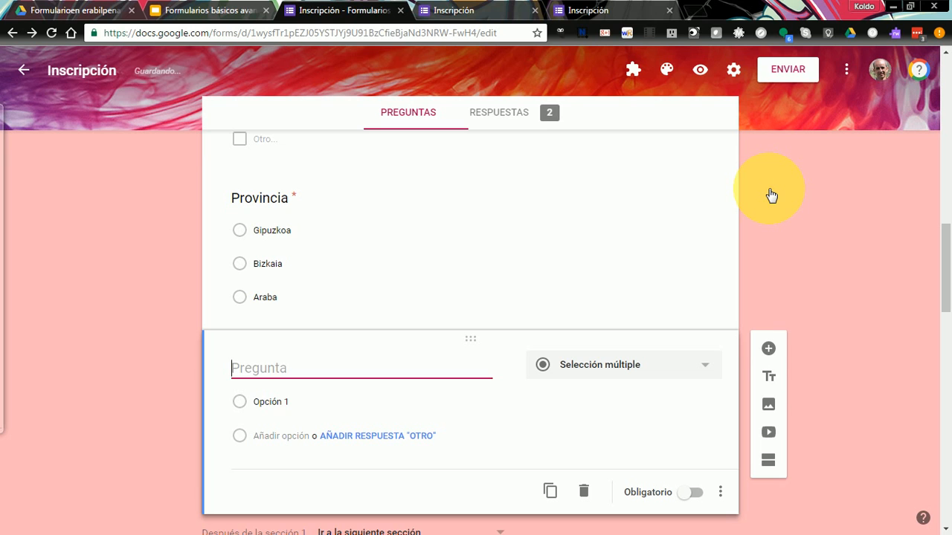
type("Tus s")
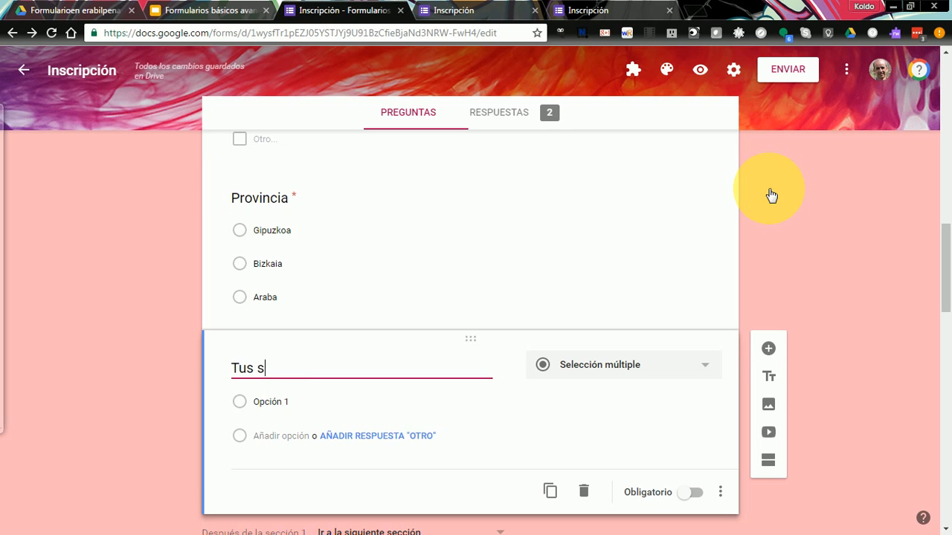
type("ugene")
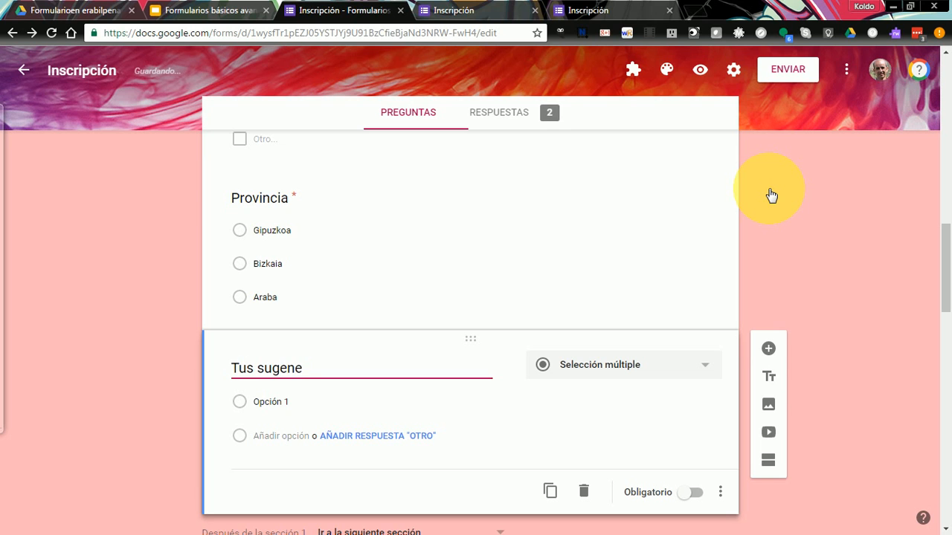
key("BackSpace")
key("BackSpace")
type("rencias")
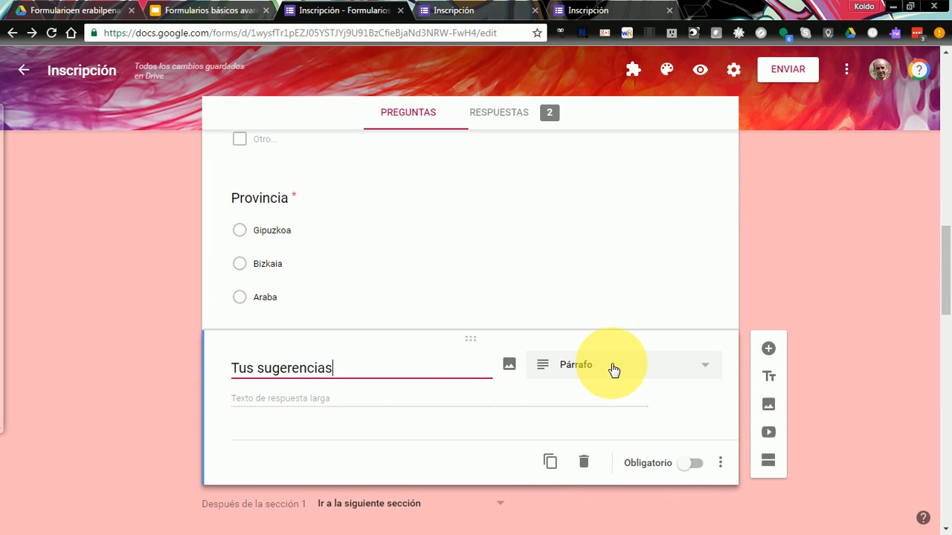
left_click(706, 369)
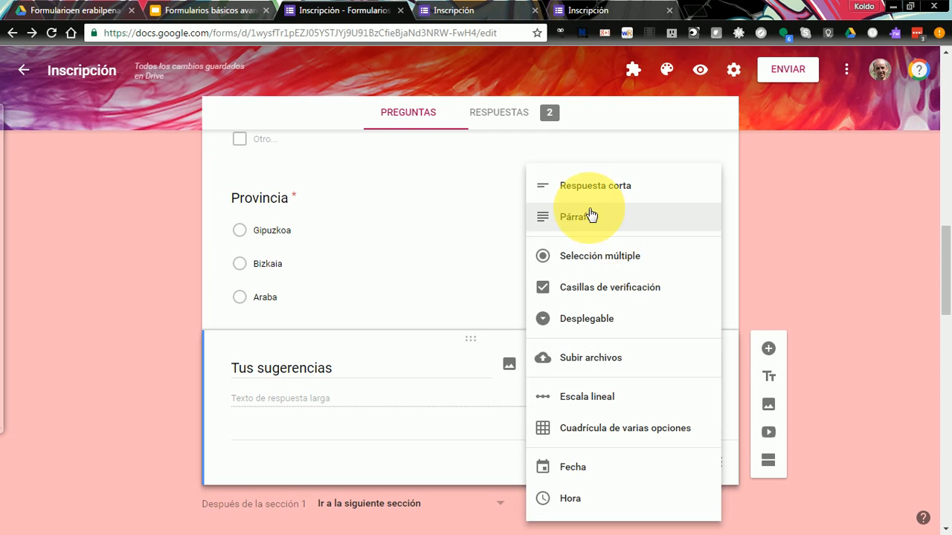
left_click(594, 216)
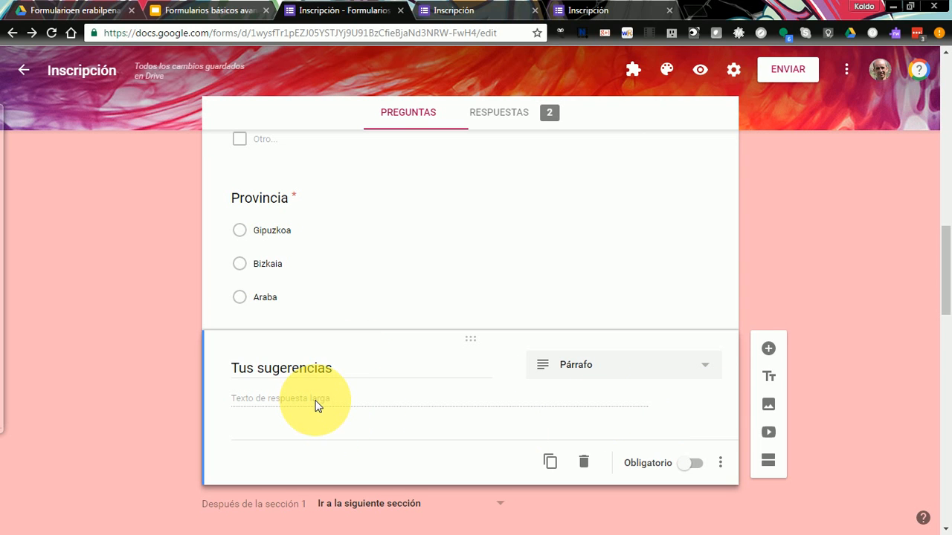
- Add Longitud validation to Tus sugerencias with a maximum of 300 characters
left_click(721, 464)
left_click(770, 502)
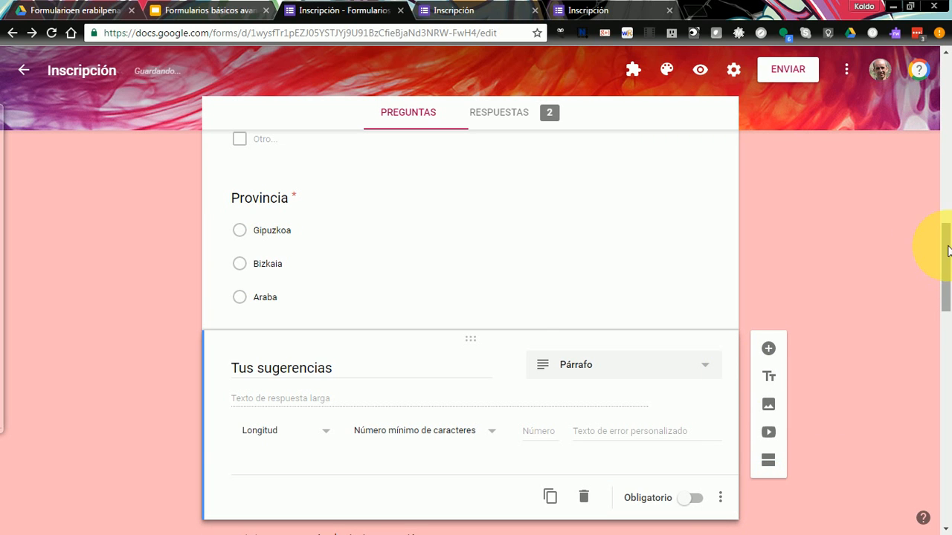
scroll(944, 279, "down", 3)
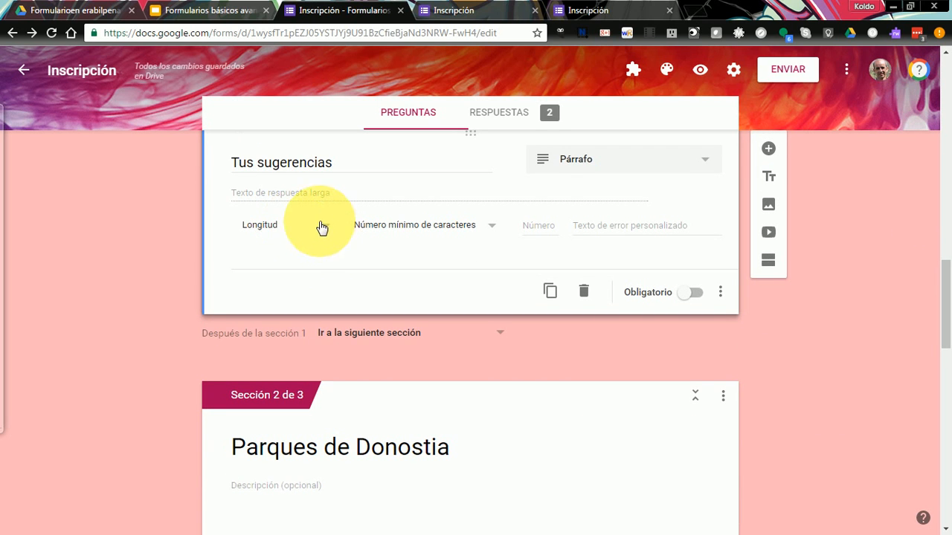
left_click(494, 229)
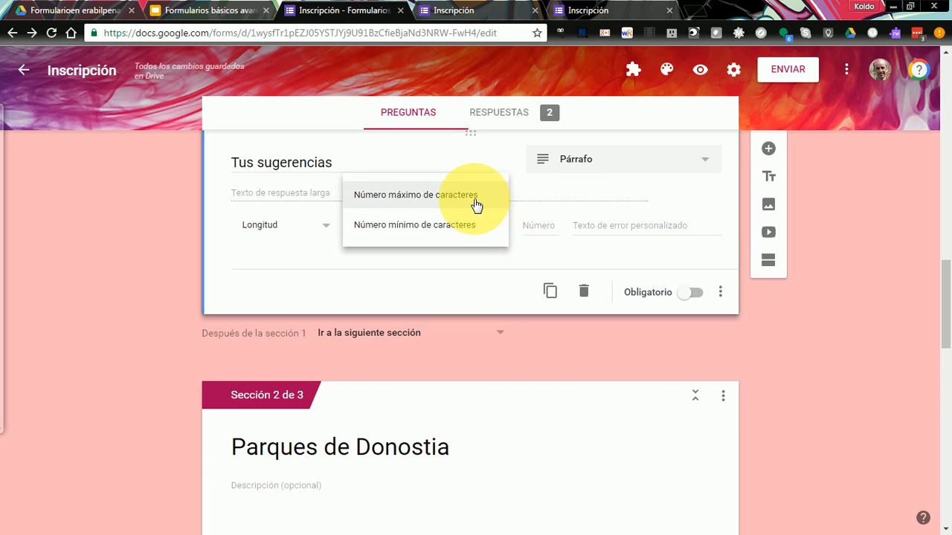
left_click(474, 197)
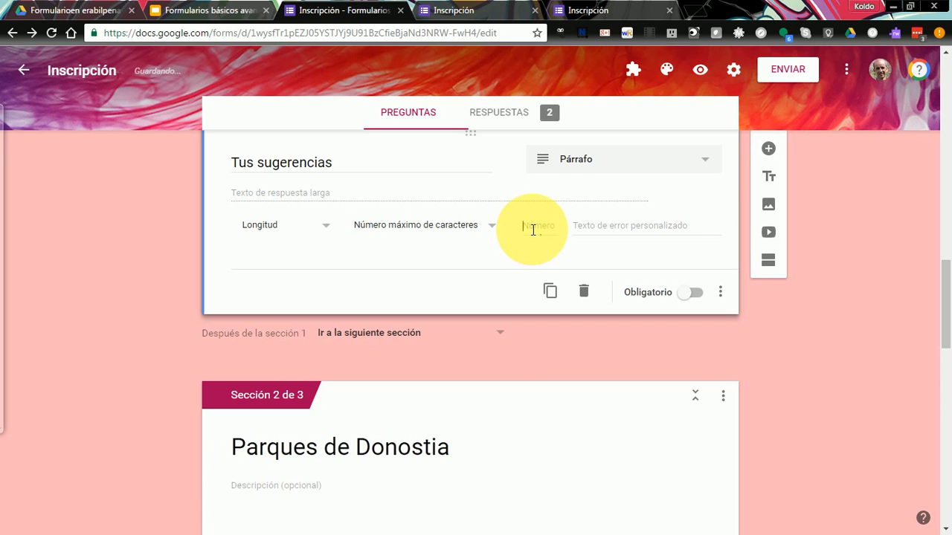
left_click(533, 229)
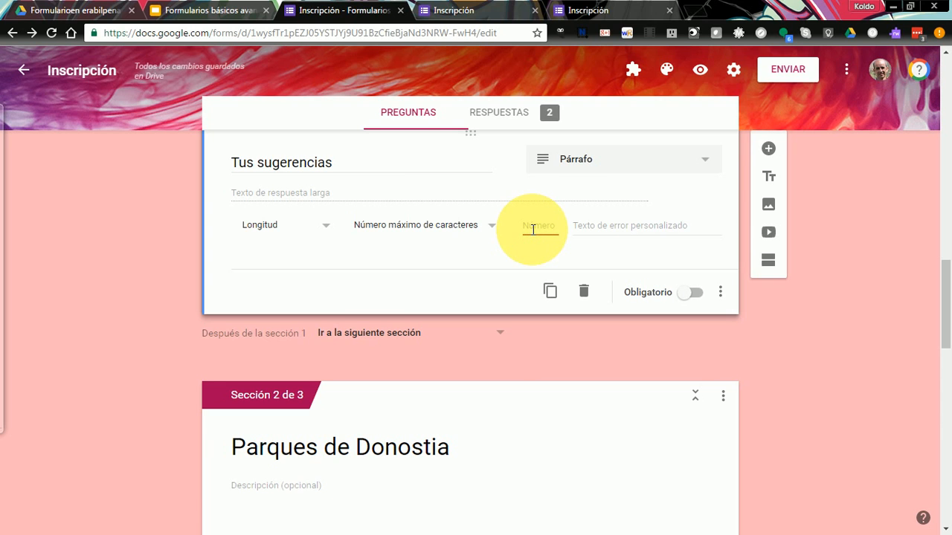
type("300")
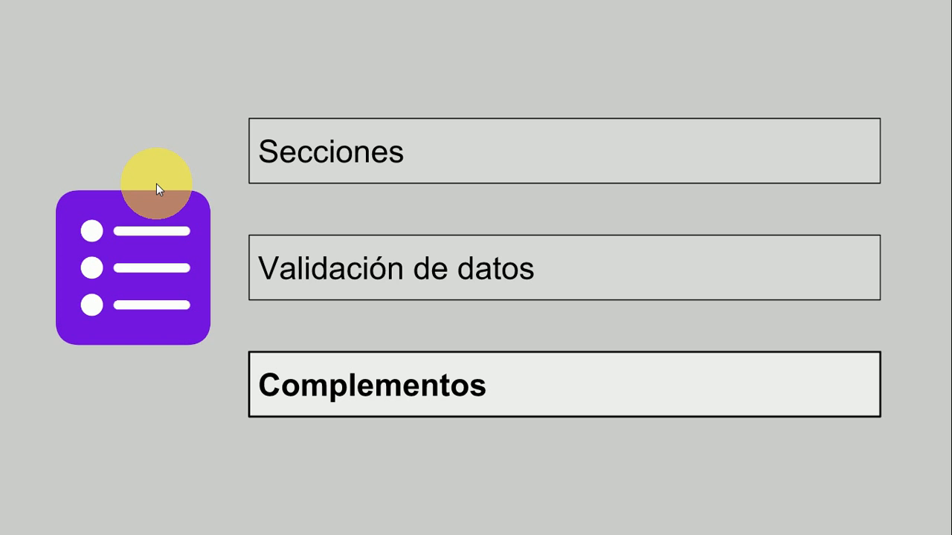
- Switch from the slideshow back to the Inscripción form editor
key("alt+Tab")
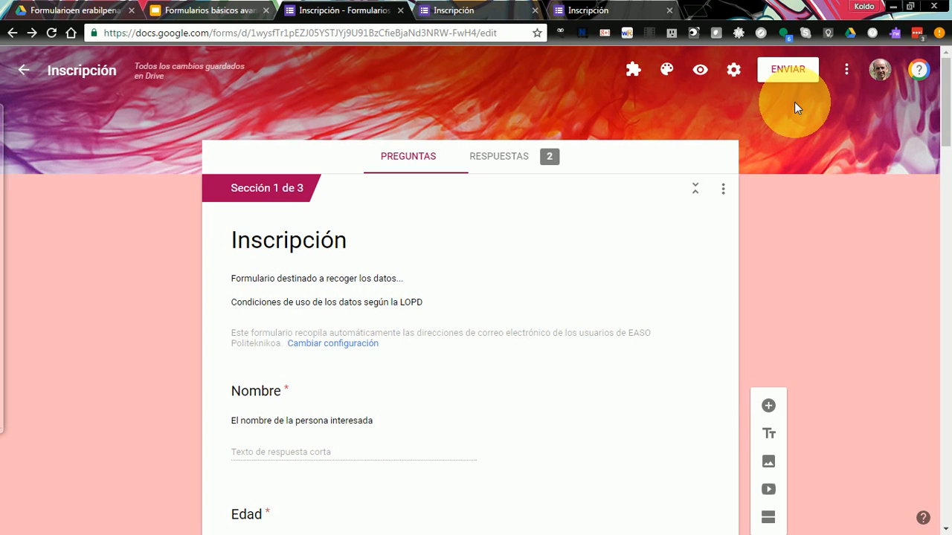
- Look over the form's extra options and its list of installed add-ons
left_click(847, 72)
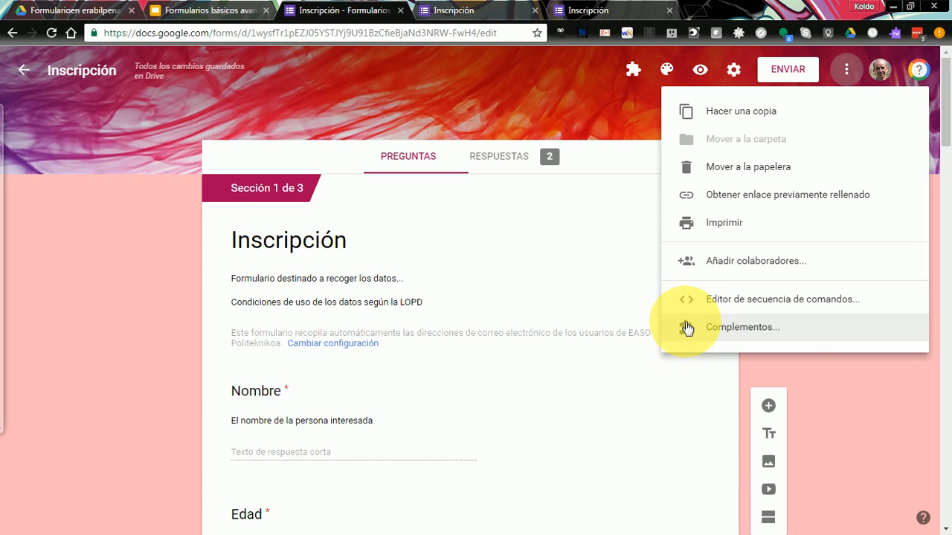
left_click(505, 69)
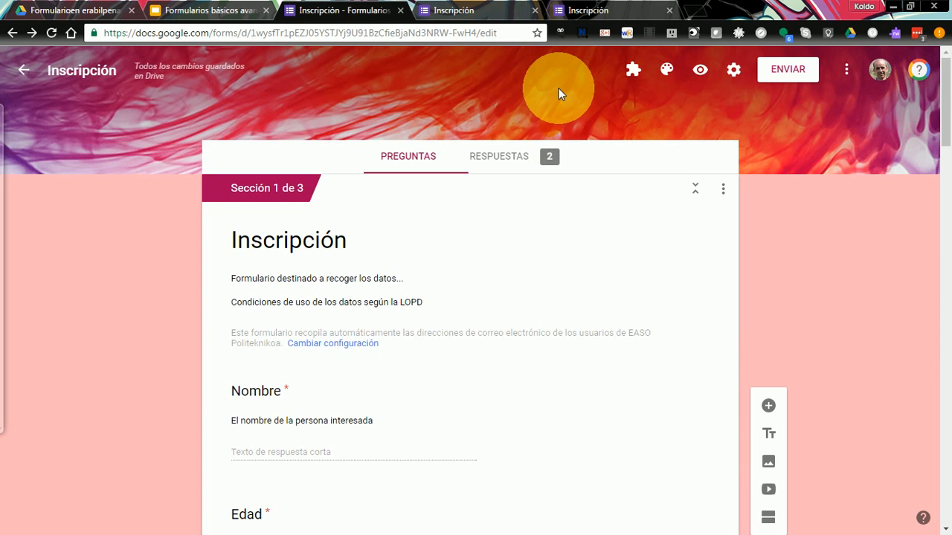
left_click(634, 73)
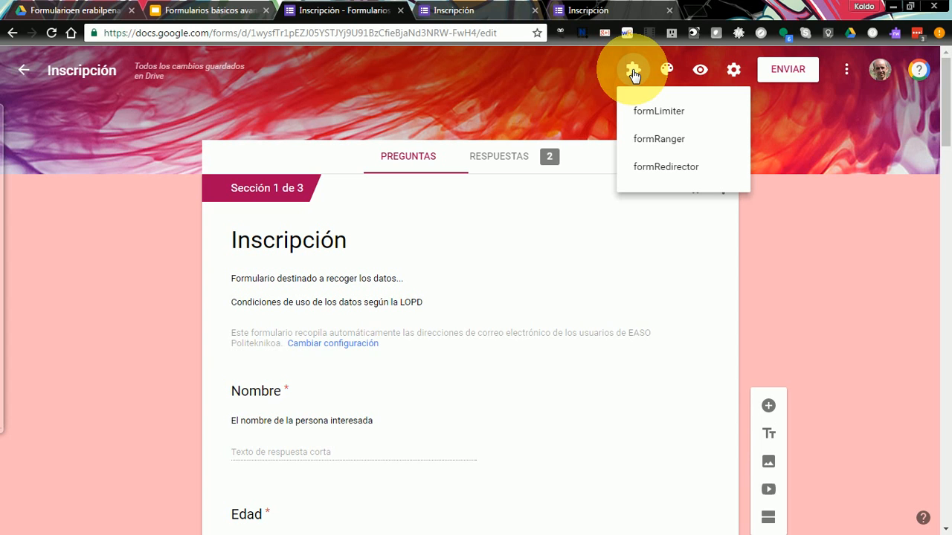
left_click(849, 69)
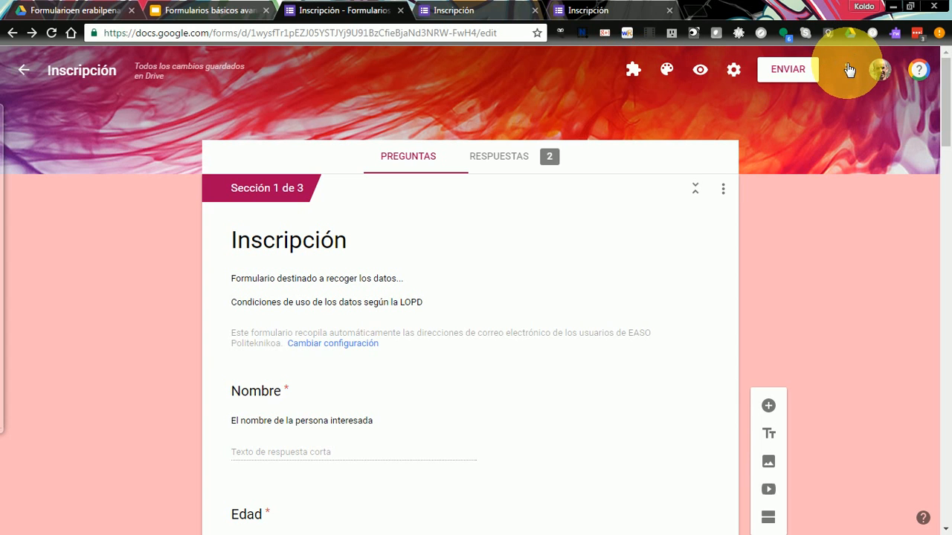
- Open the Complementos gallery and scroll through the available add-ons
left_click(847, 69)
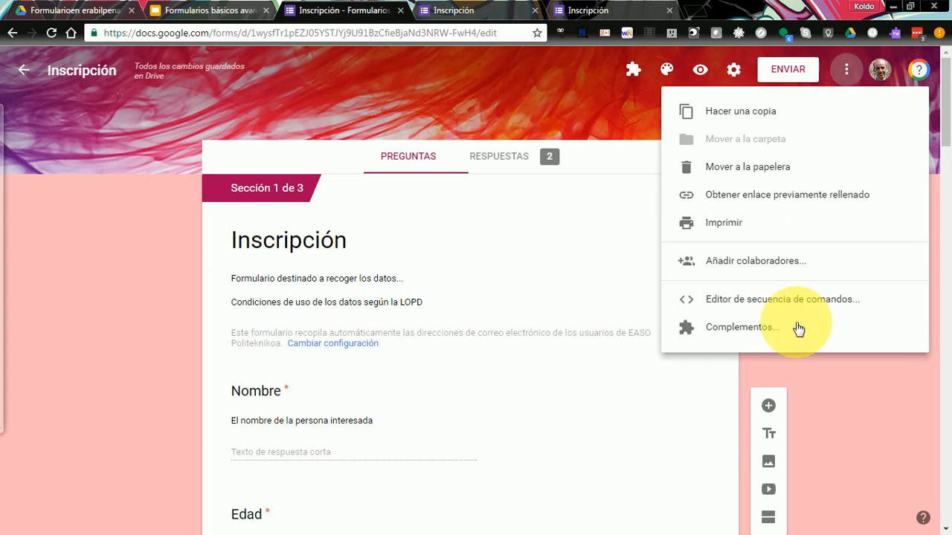
left_click(734, 336)
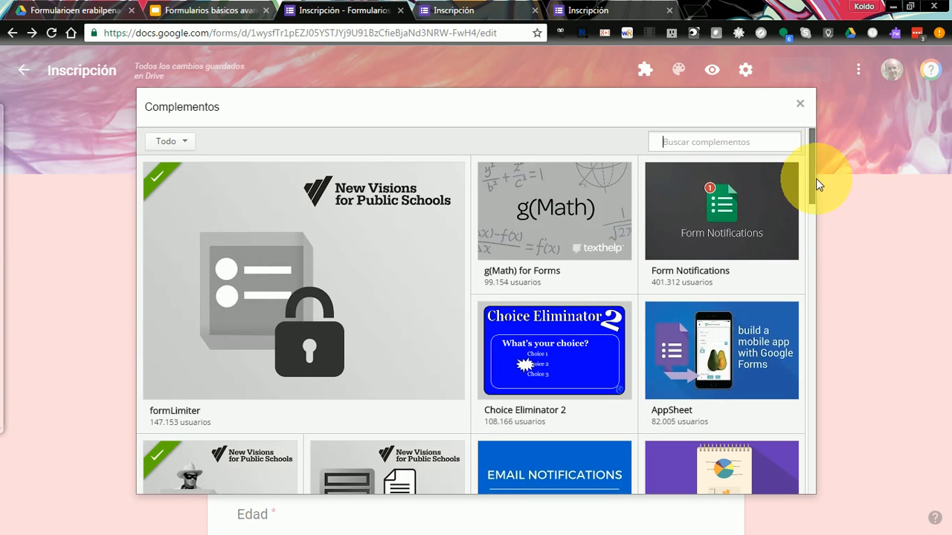
scroll(817, 185, "down", 2)
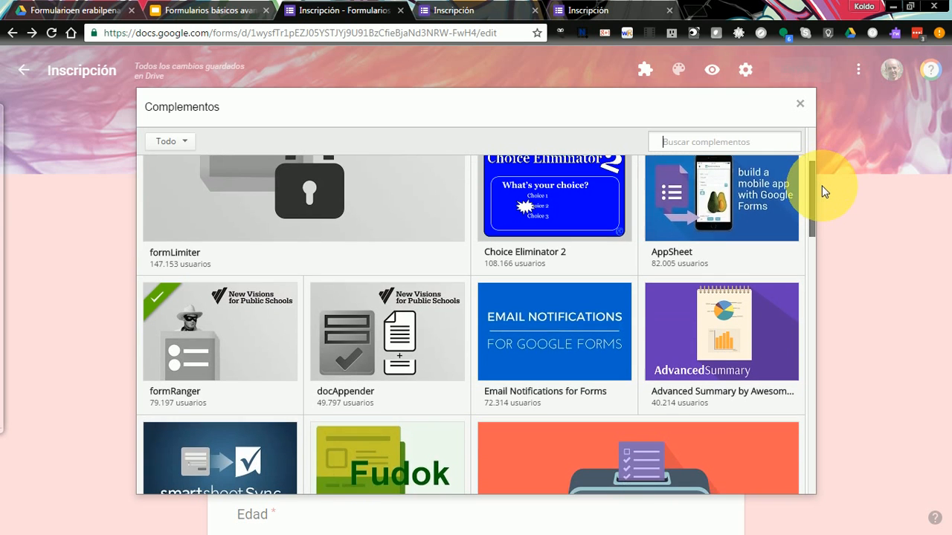
scroll(824, 197, "down", 2)
scroll(840, 267, "down", 5)
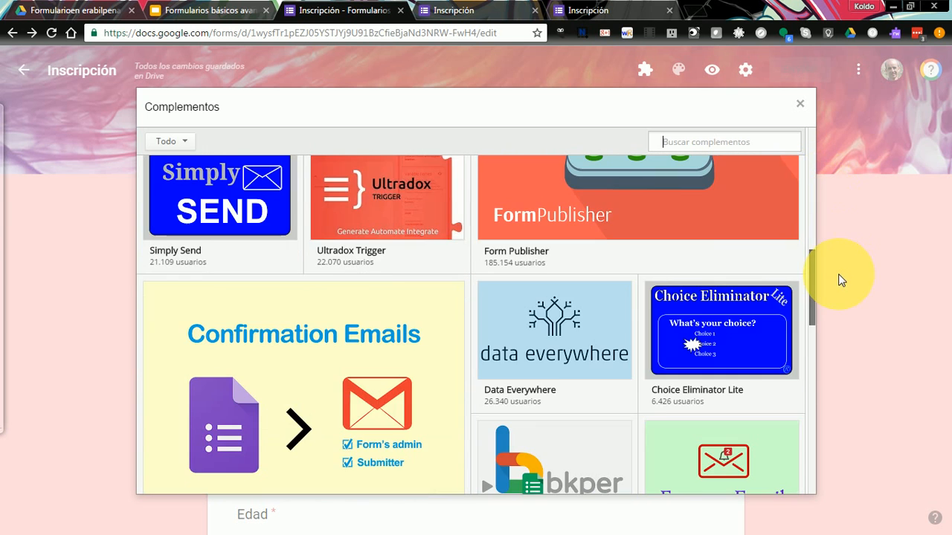
scroll(843, 301, "down", 5)
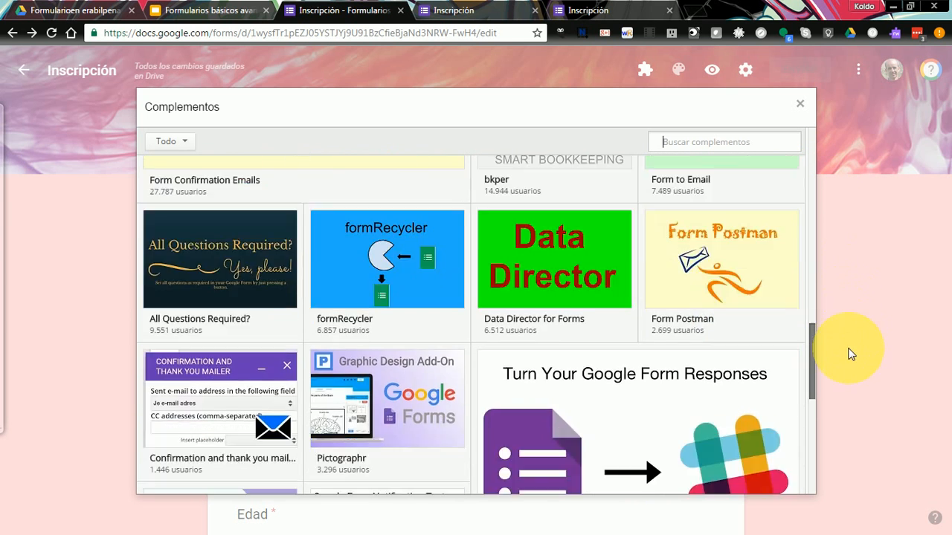
scroll(849, 364, "down", 2)
scroll(847, 408, "down", 3)
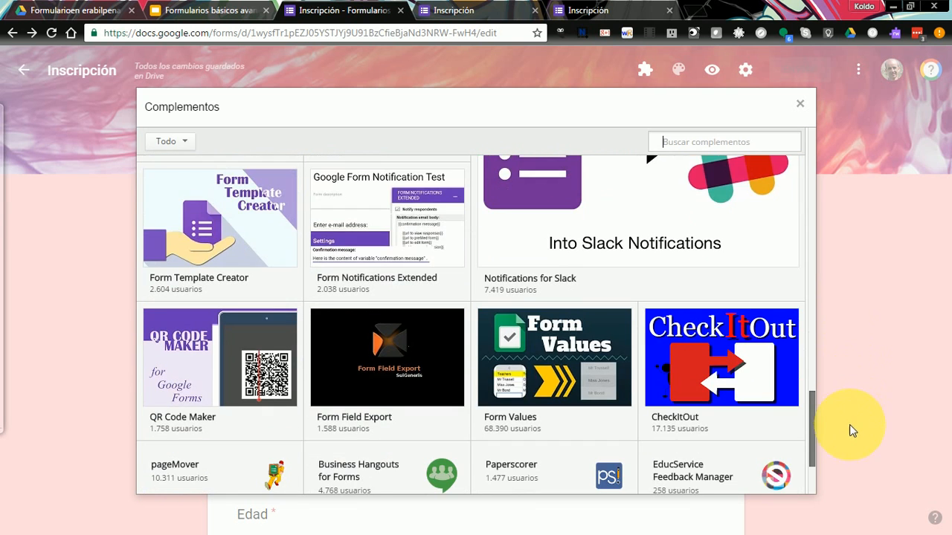
scroll(852, 446, "down", 2)
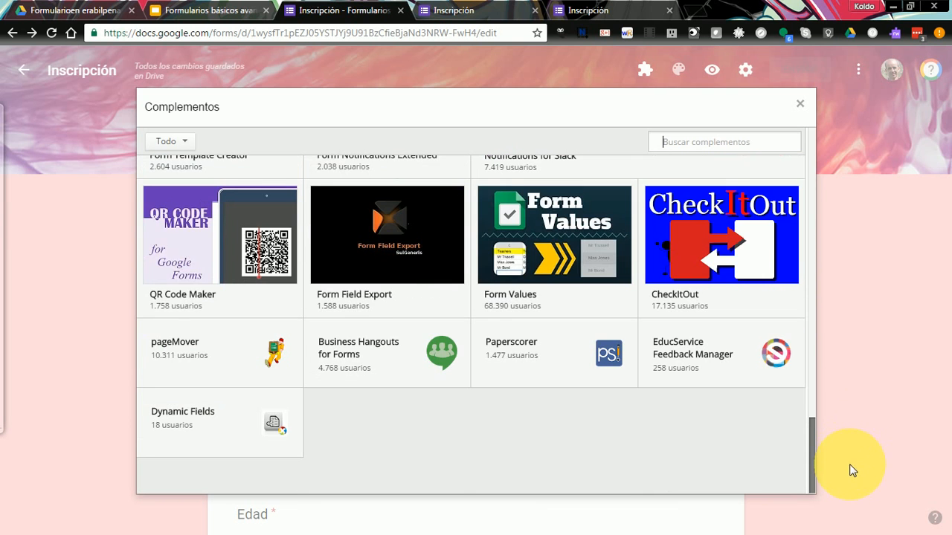
scroll(823, 352, "up", 7)
scroll(803, 275, "up", 5)
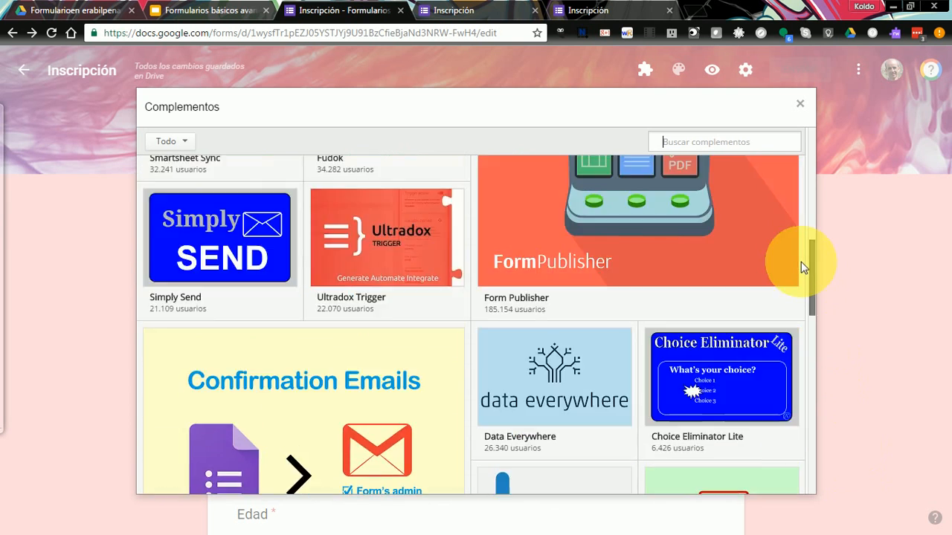
scroll(793, 221, "up", 3)
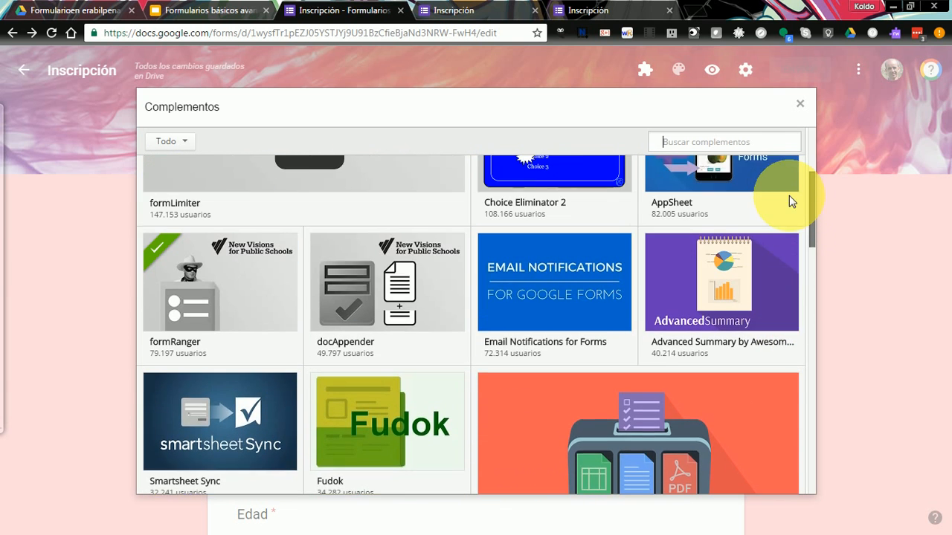
scroll(781, 160, "up", 4)
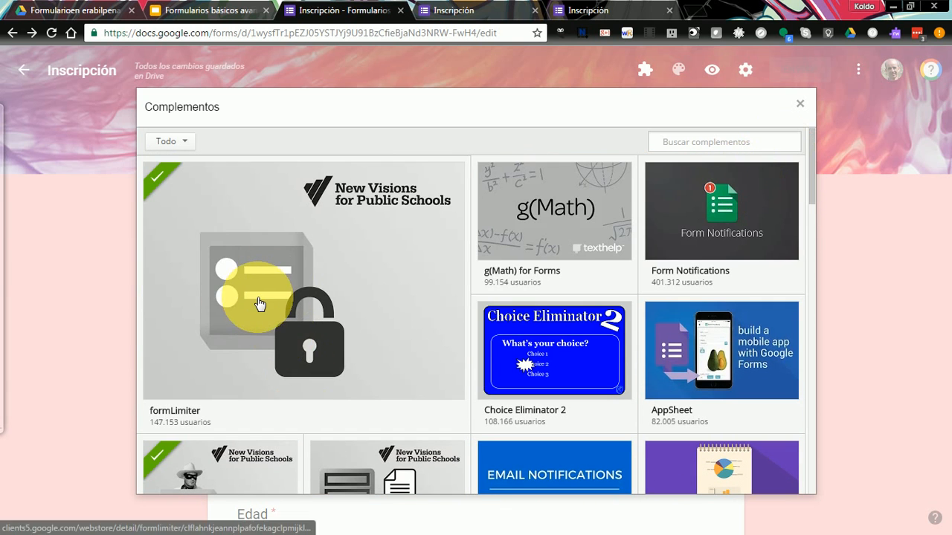
- Open the formLimiter add-on's detail page
left_click(260, 304)
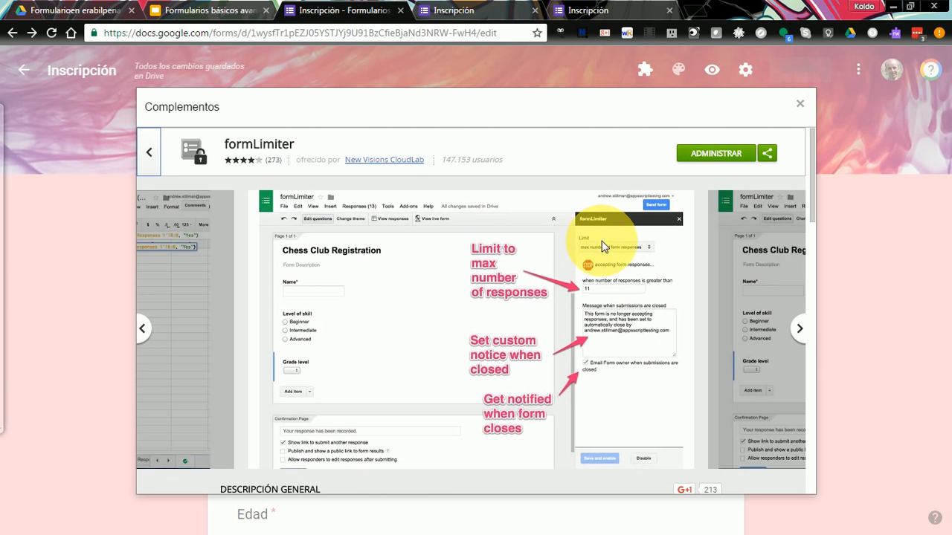
- Go back to the add-ons list and review the formRanger add-on's detail page
left_click(148, 153)
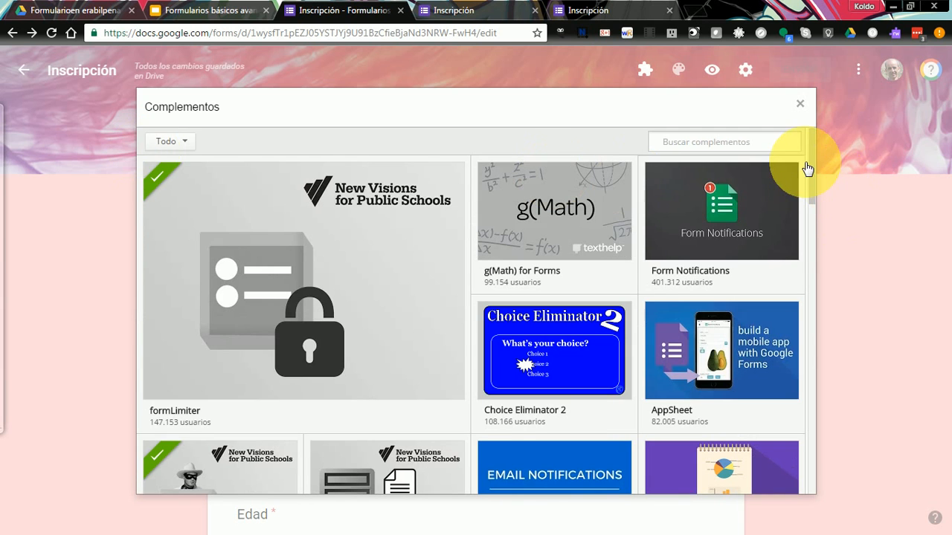
scroll(812, 193, "down", 3)
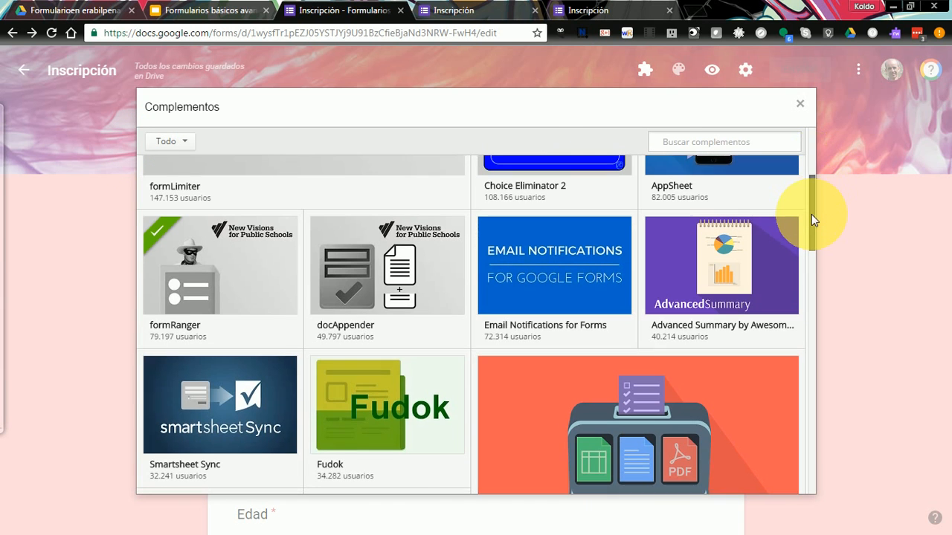
left_click(220, 272)
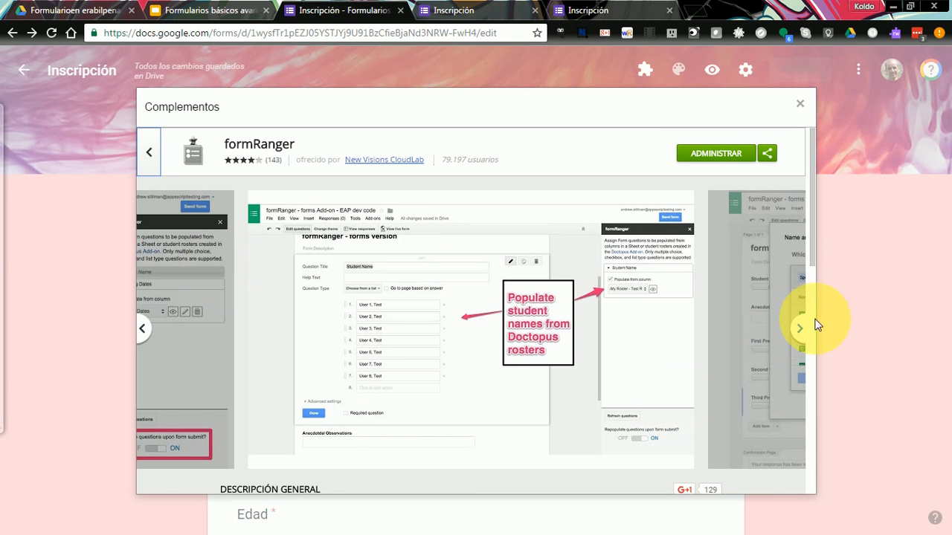
scroll(803, 331, "down", 5)
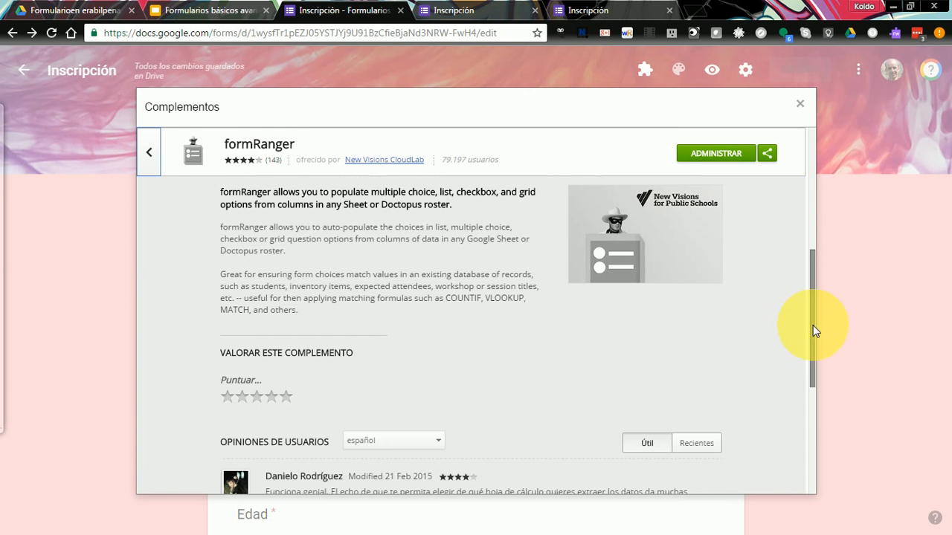
scroll(810, 283, "up", 5)
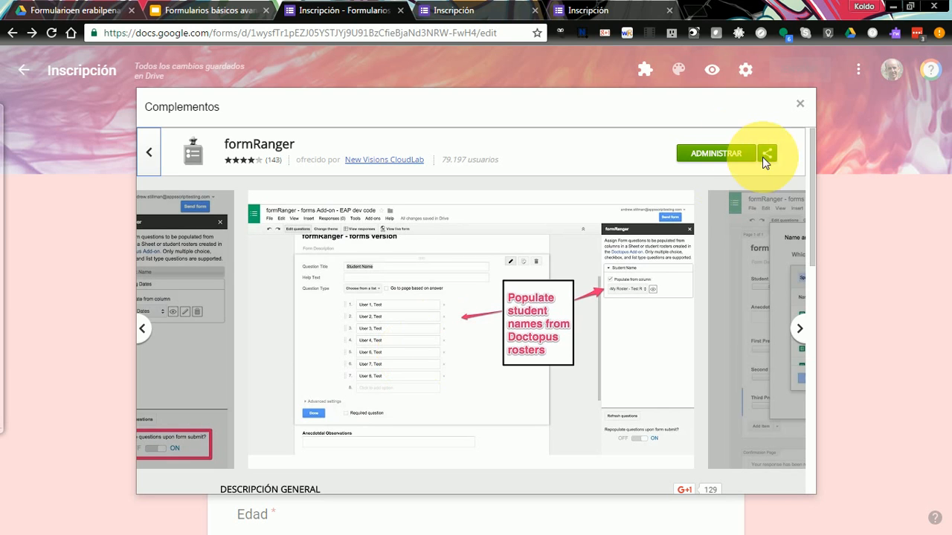
- Close the add-ons gallery, check the installed add-ons, and open the form's live preview
left_click(800, 105)
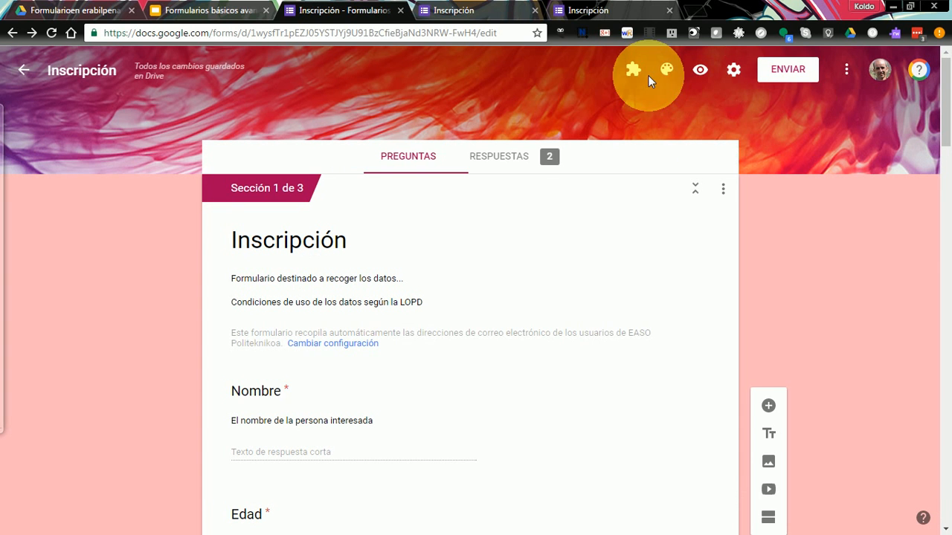
left_click(632, 71)
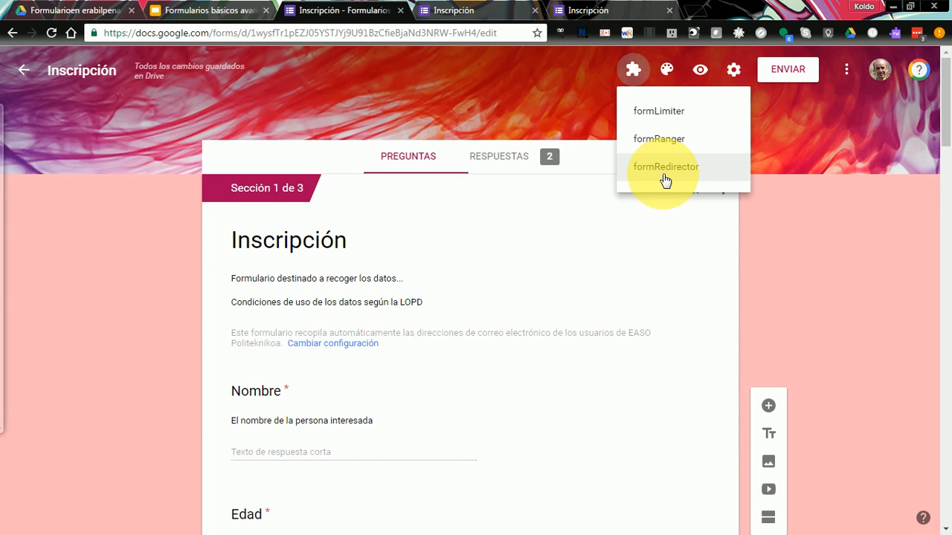
left_click_drag(947, 75, 920, 70)
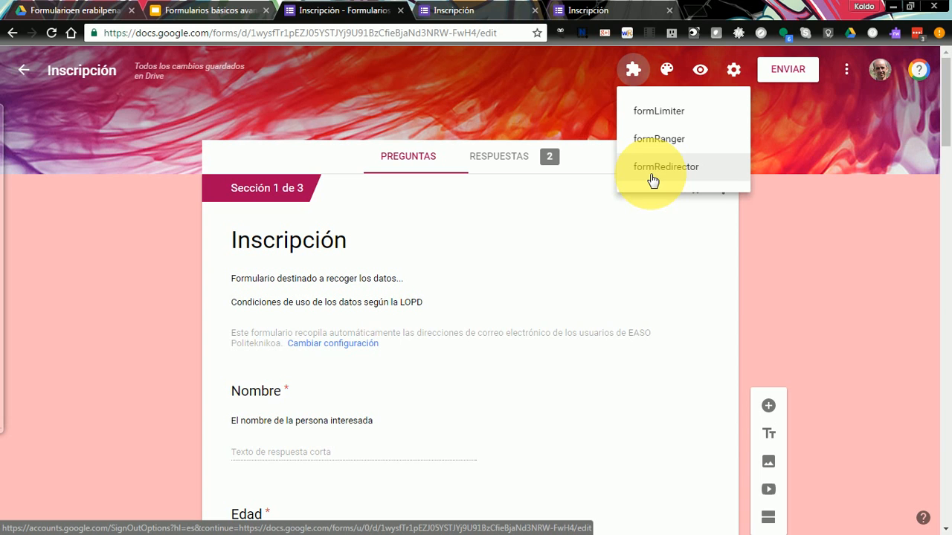
left_click(860, 215)
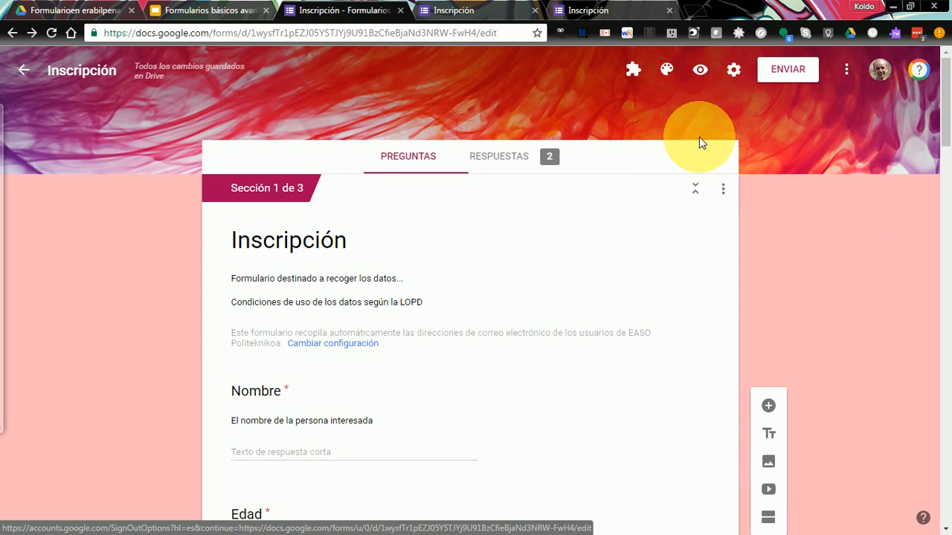
left_click(698, 72)
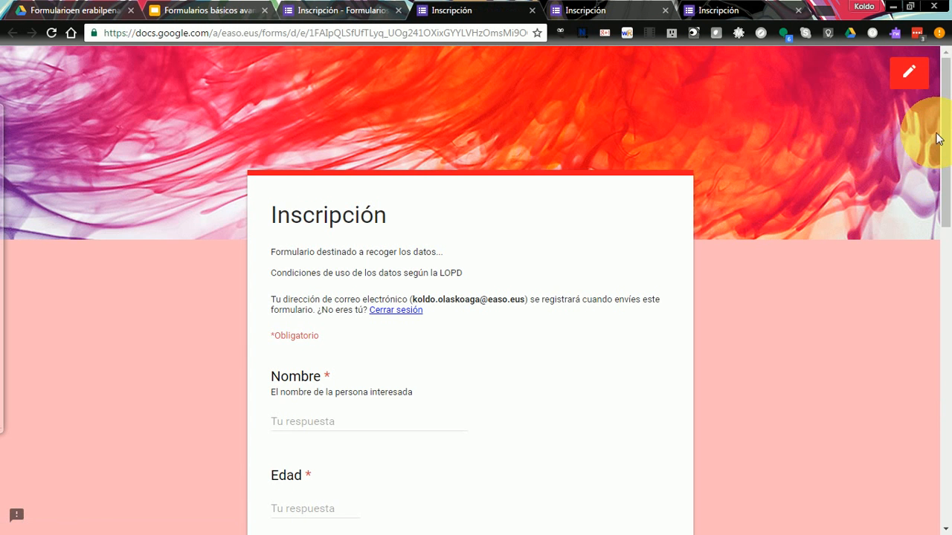
- Answer Nombre with a name, Edad with 26, and Correo electrónico with a complete e-mail address that passes validation
scroll(949, 191, "down", 2)
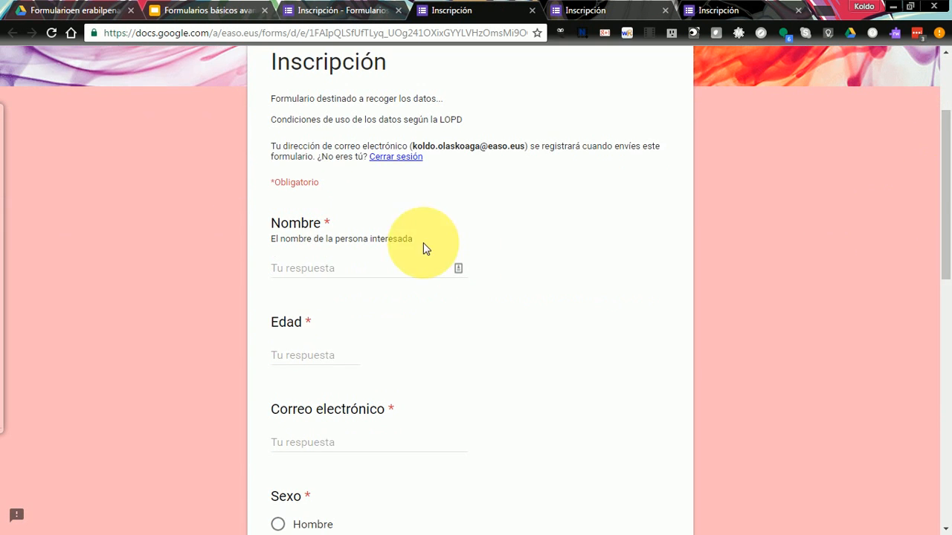
left_click(348, 269)
type("María")
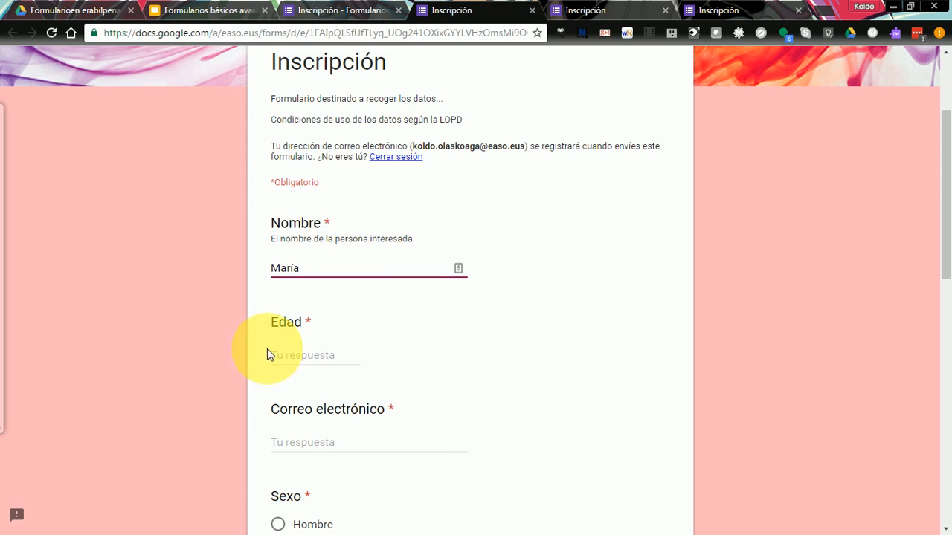
left_click(303, 361)
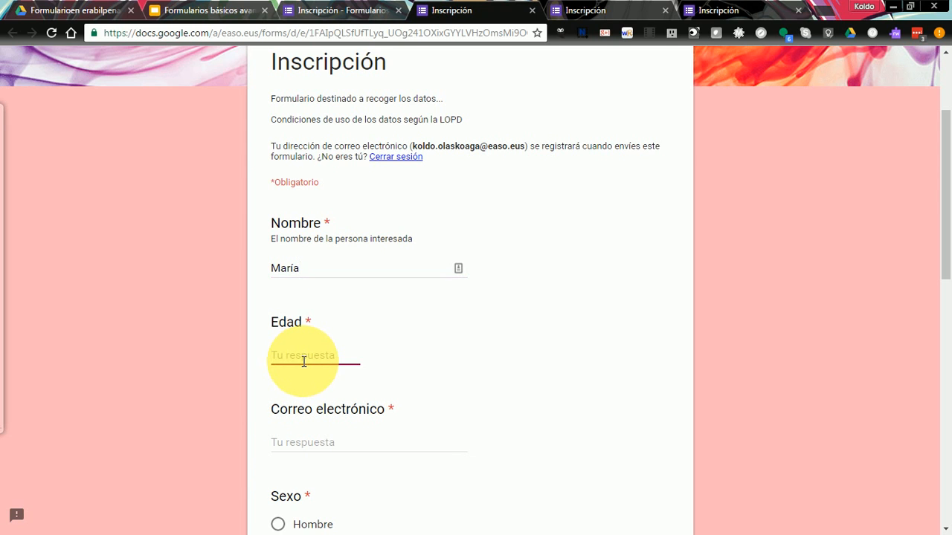
type("2 6")
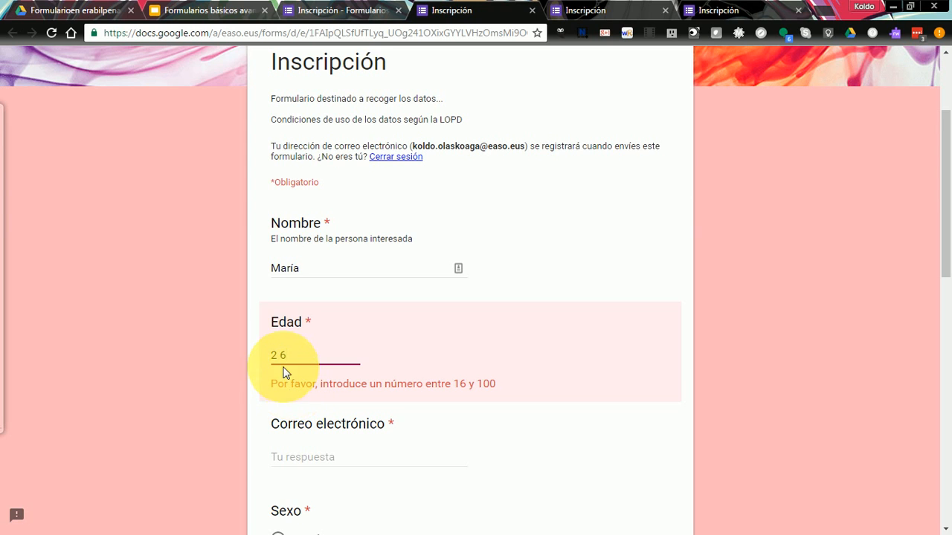
type("6")
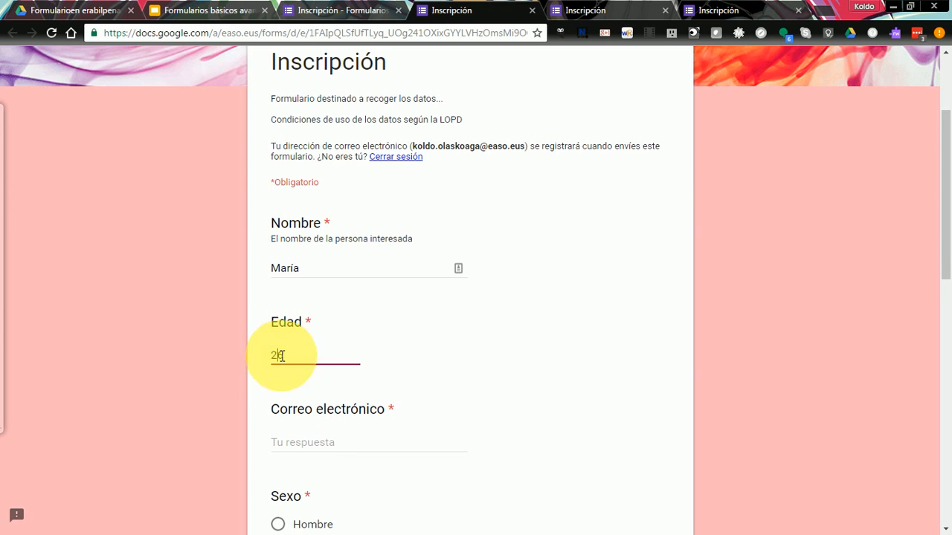
left_click(321, 442)
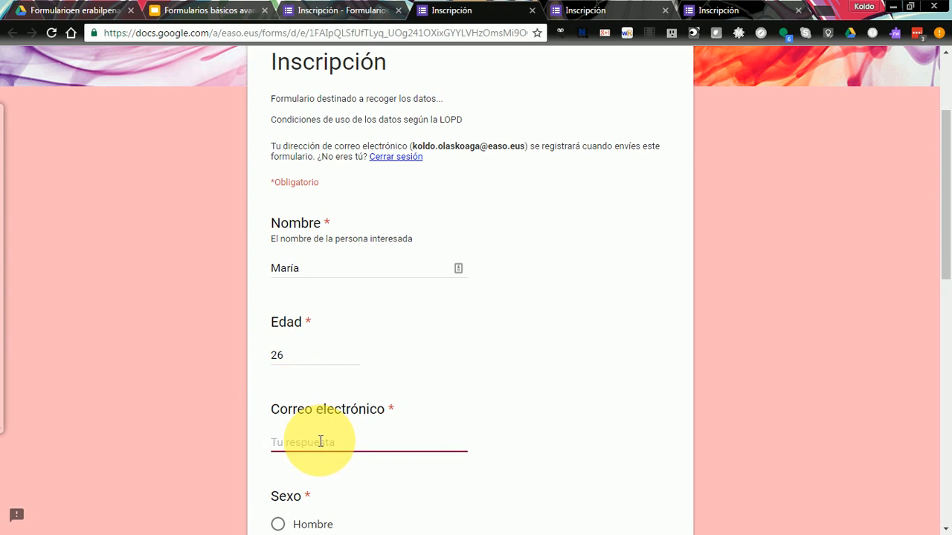
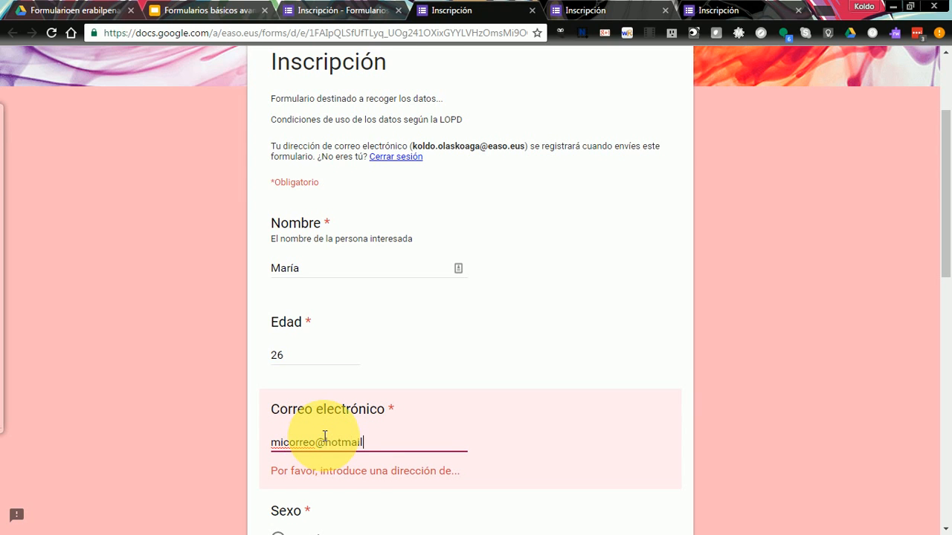
key("Tab")
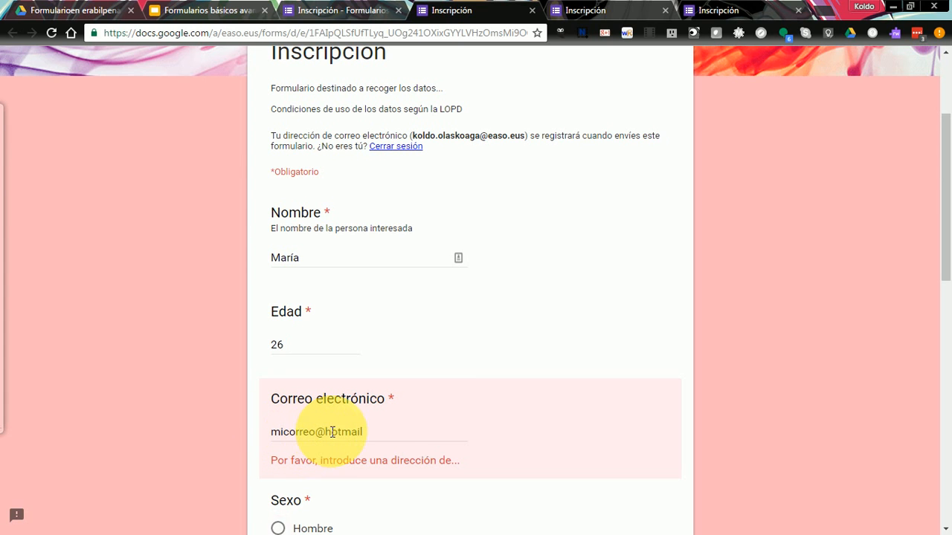
left_click(364, 431)
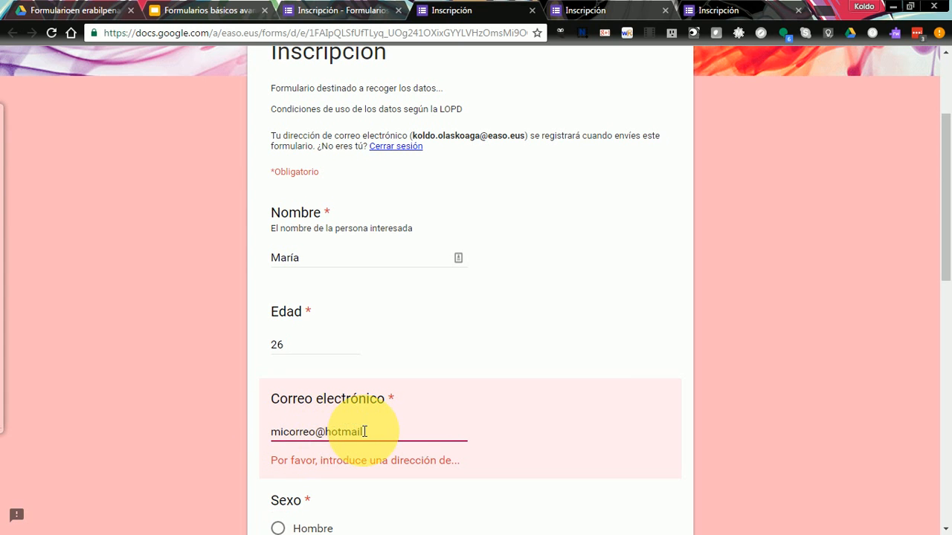
type(".com")
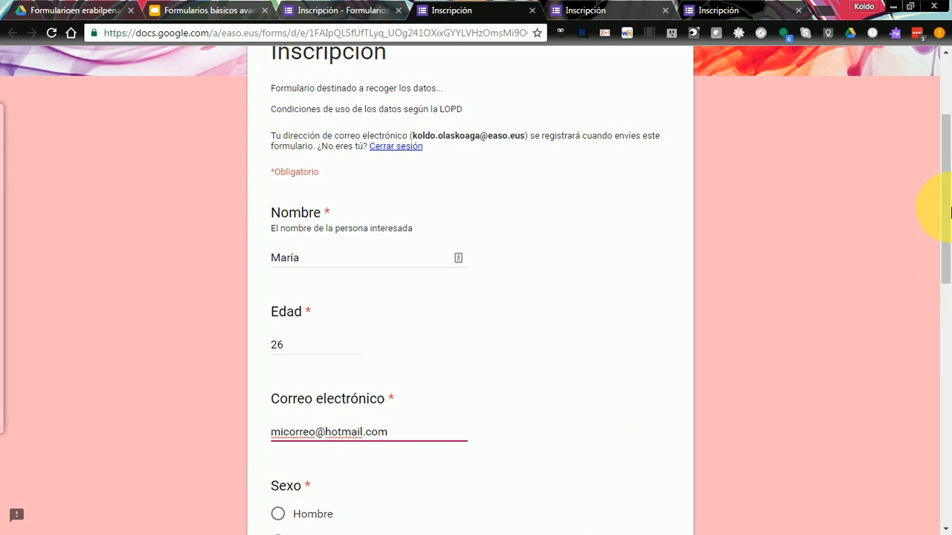
- Choose Mujer for Sexo, tick Arte and Deporte under Aficiones, and select Bizkaia as Provincia
left_click_drag(949, 211, 946, 308)
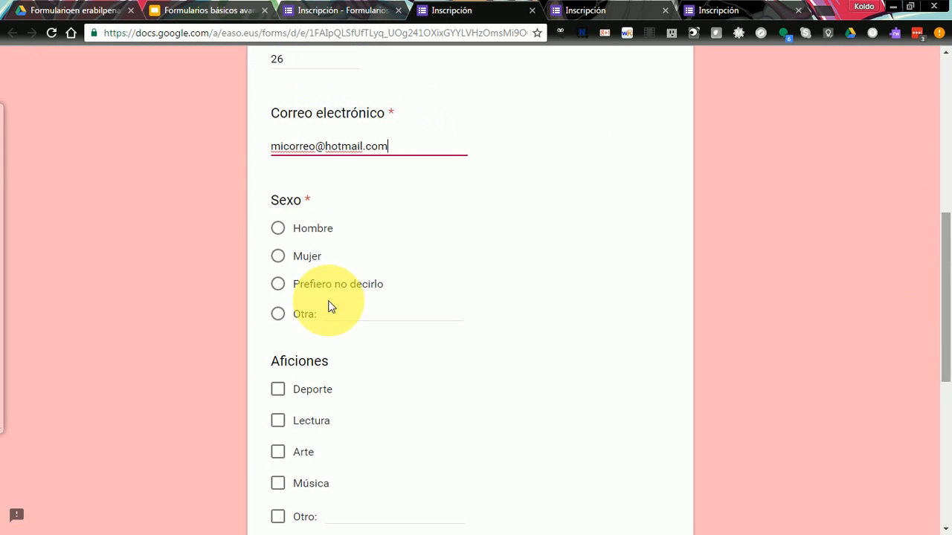
left_click(279, 257)
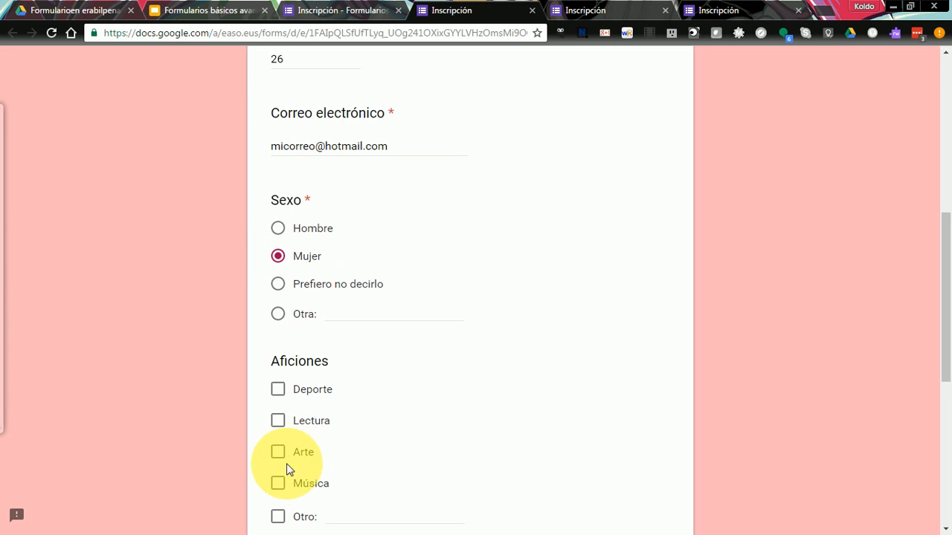
left_click(278, 455)
left_click(278, 391)
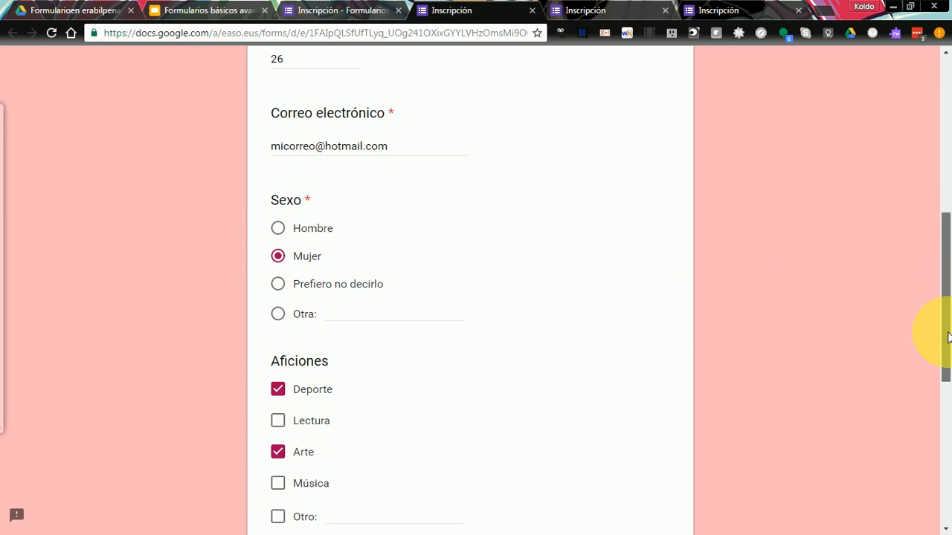
scroll(945, 334, "down", 3)
left_click(279, 377)
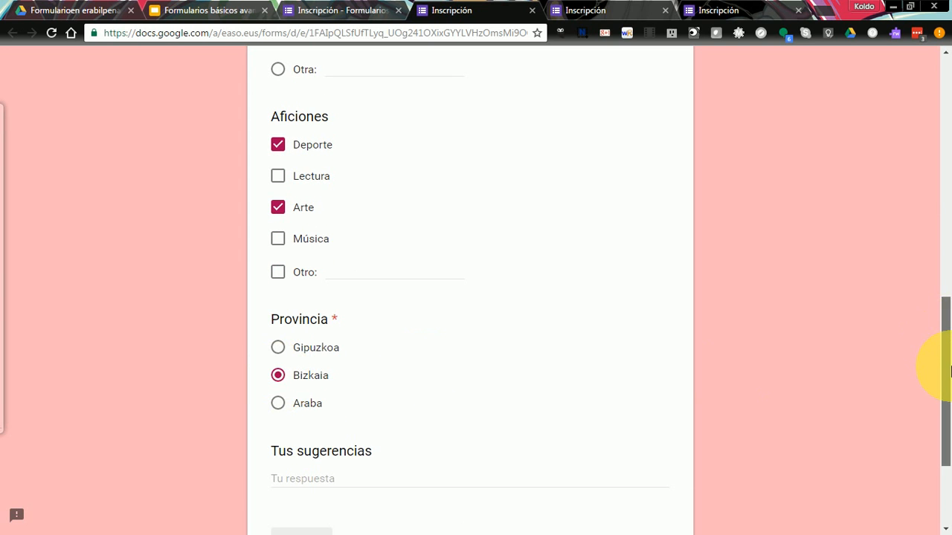
scroll(943, 365, "down", 2)
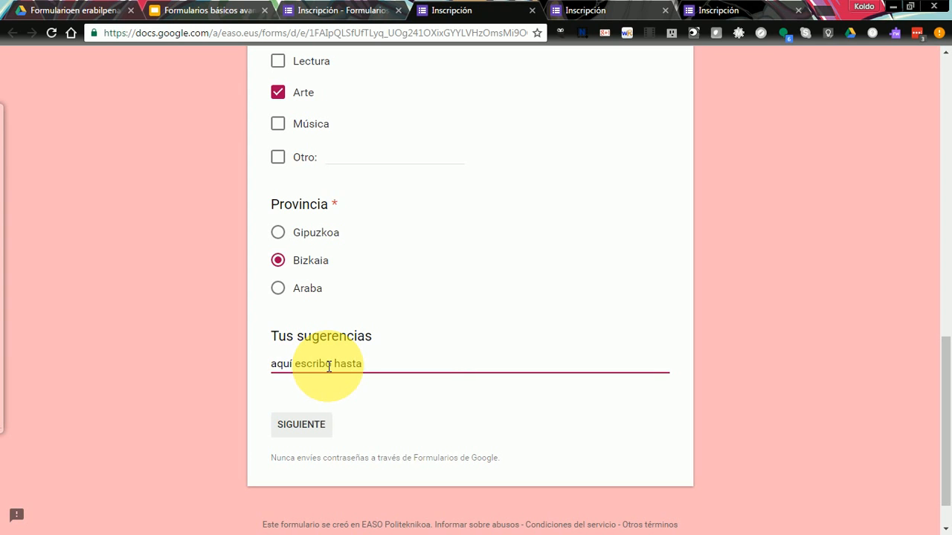
- Go to the Parques de Bilbao section, give Cuidado 3 and Aspecto 5 in the grid, and send the response
left_click(310, 433)
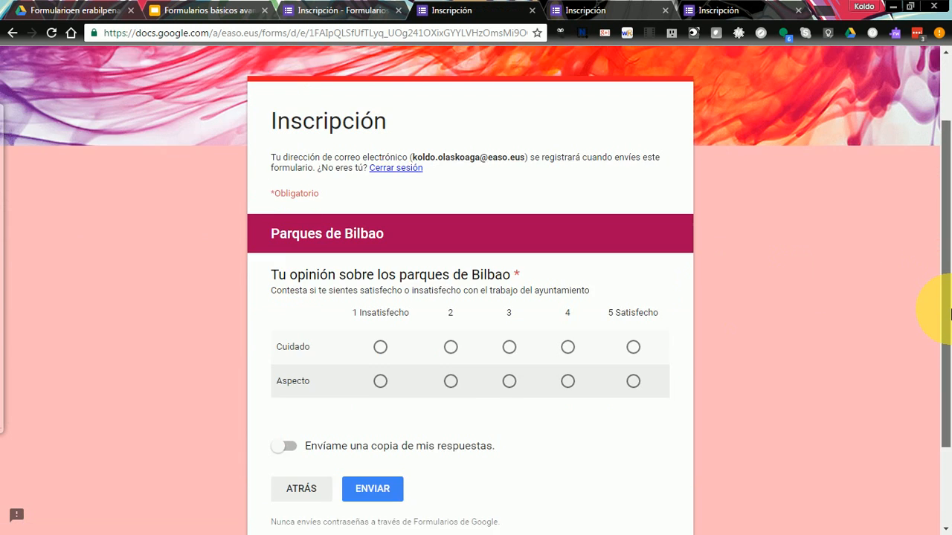
left_click_drag(950, 310, 950, 318)
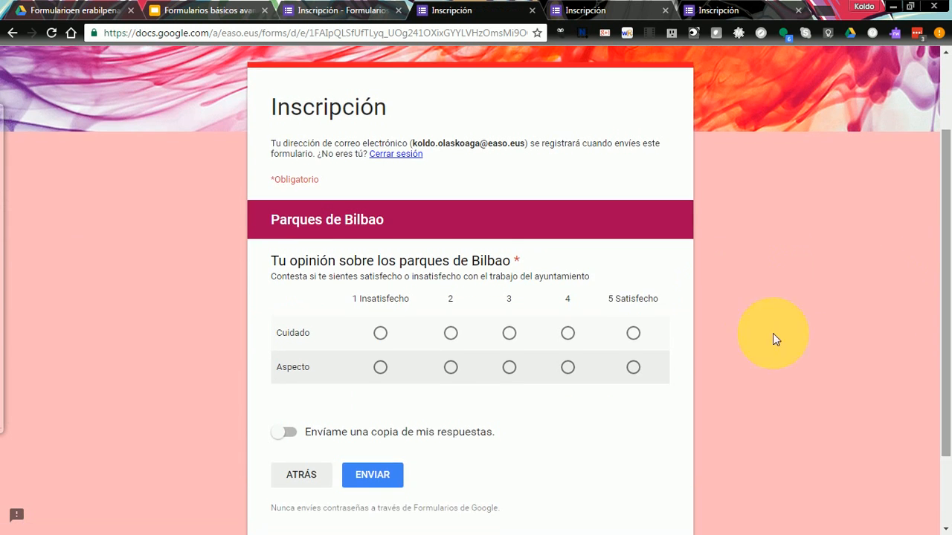
left_click(509, 334)
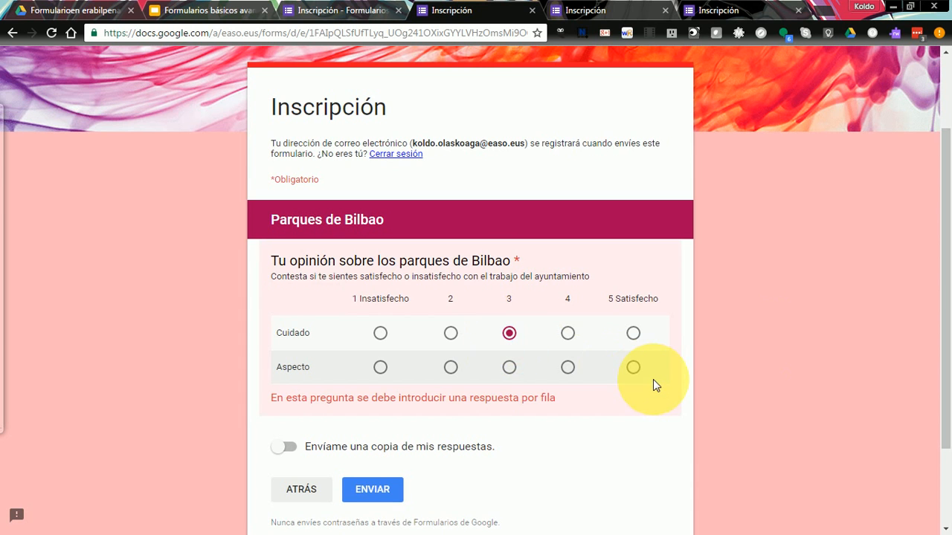
left_click(634, 368)
left_click(365, 478)
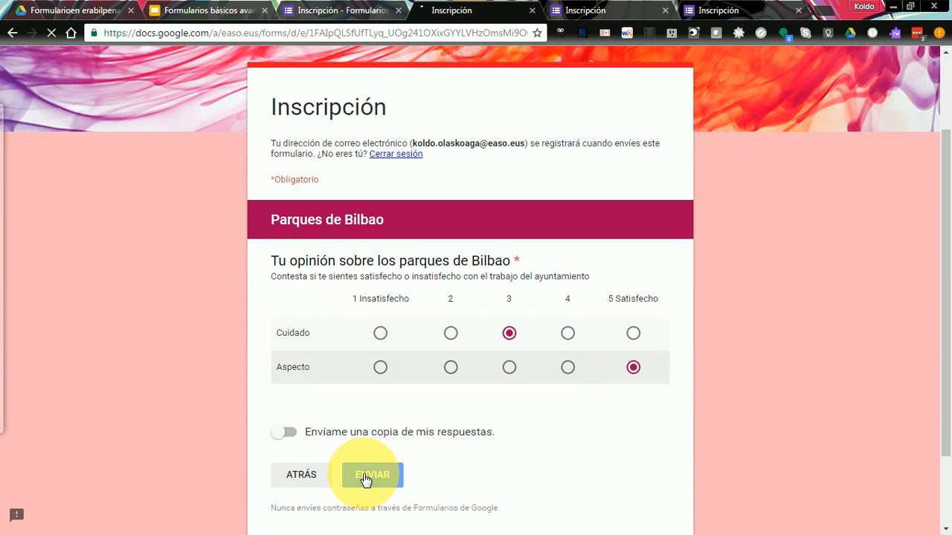